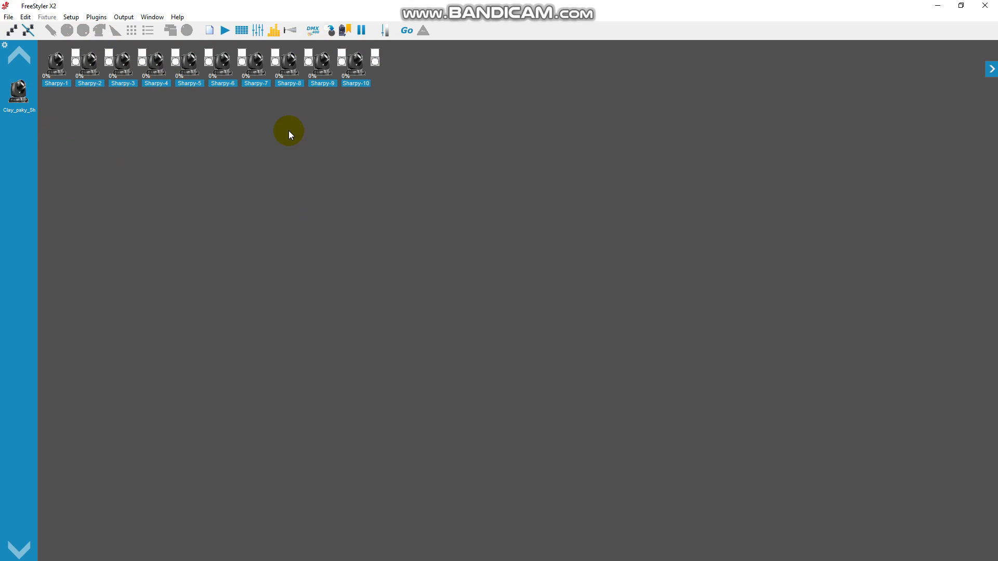
- Select the whole group of ten Sharpy fixtures and place its Colors window just below the fixture row
click(16, 91)
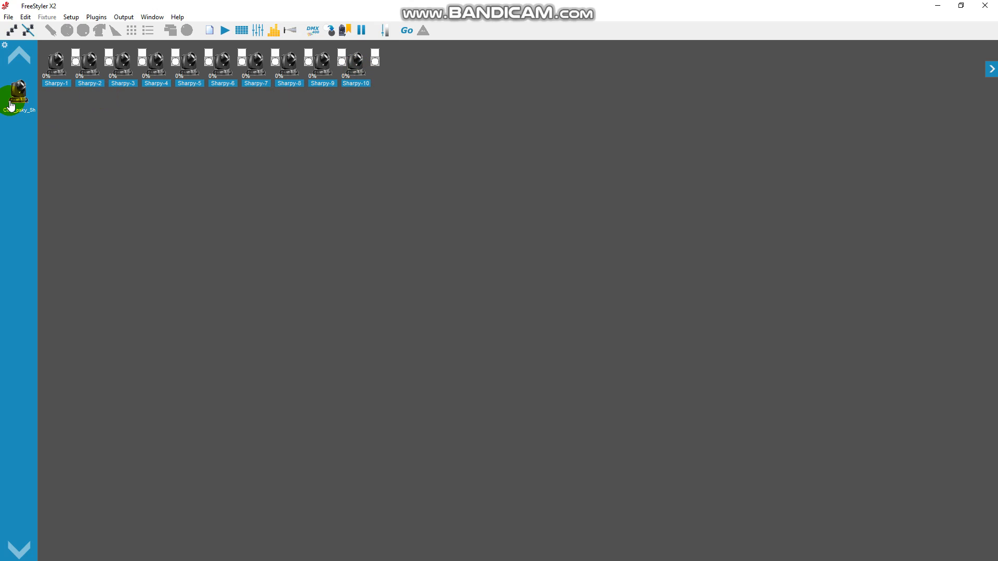
drag(147, 147, 114, 113)
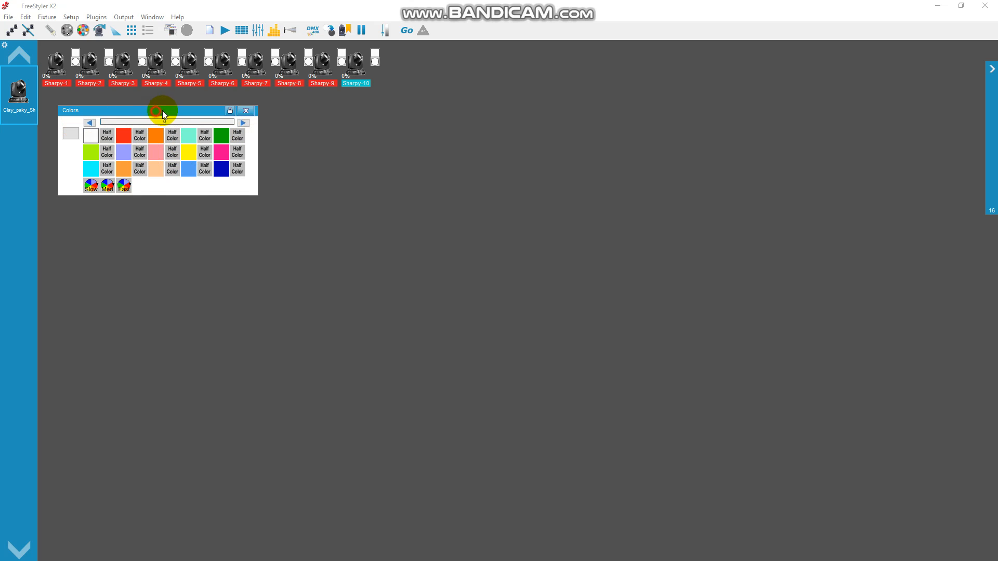
drag(159, 116, 166, 114)
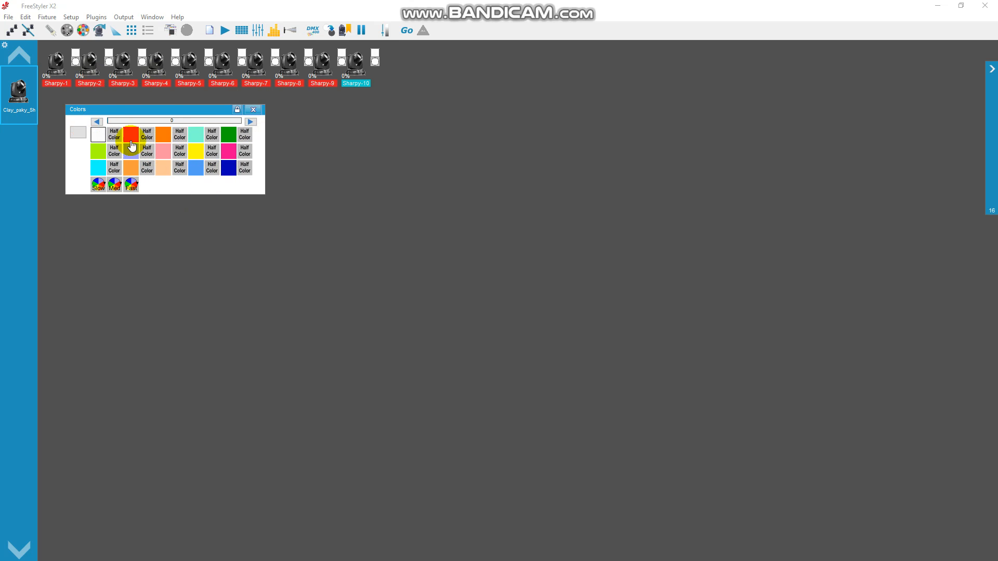
- Start a new sequence and set all ten Sharpy fixtures to red in its first step
click(210, 32)
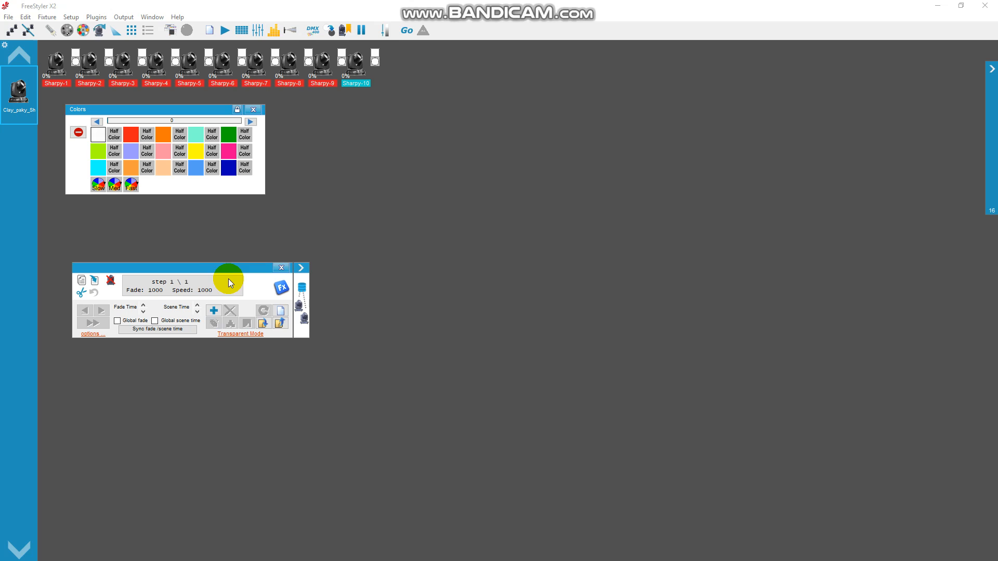
drag(189, 274, 175, 242)
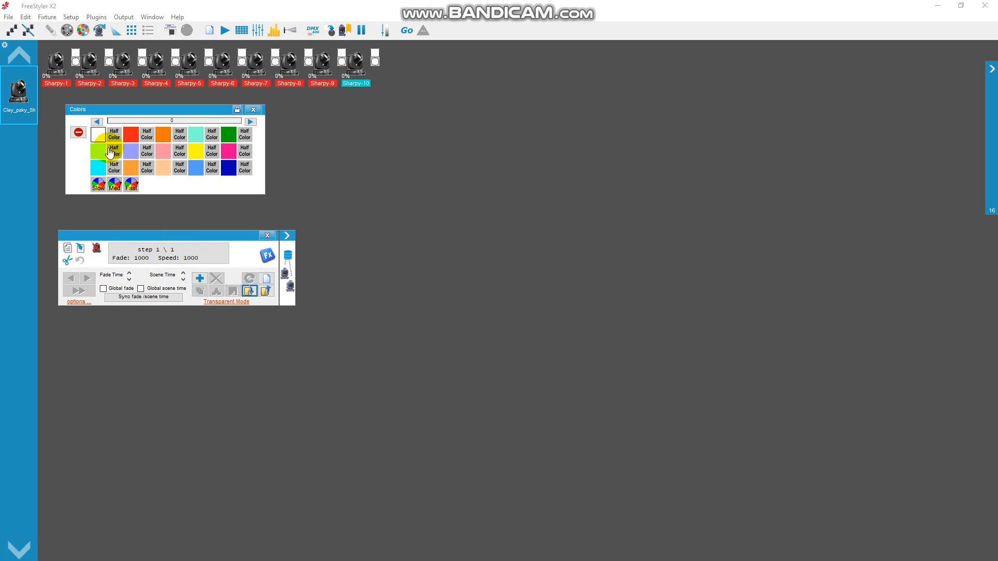
click(133, 137)
click(128, 142)
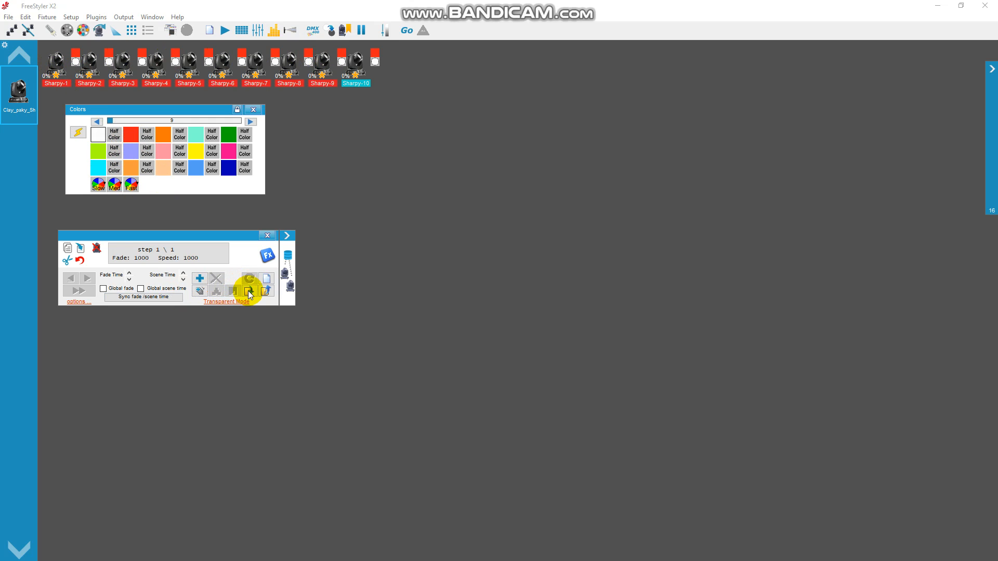
- Save the sequence as Red with Add to buttons enabled, overwriting the existing sequence
click(233, 291)
click(101, 155)
click(141, 246)
click(153, 230)
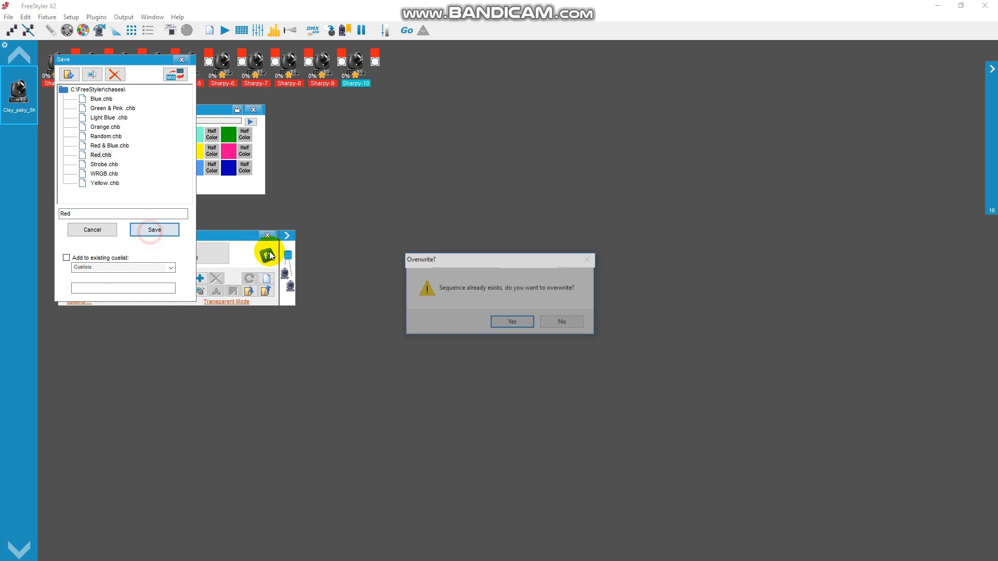
click(512, 322)
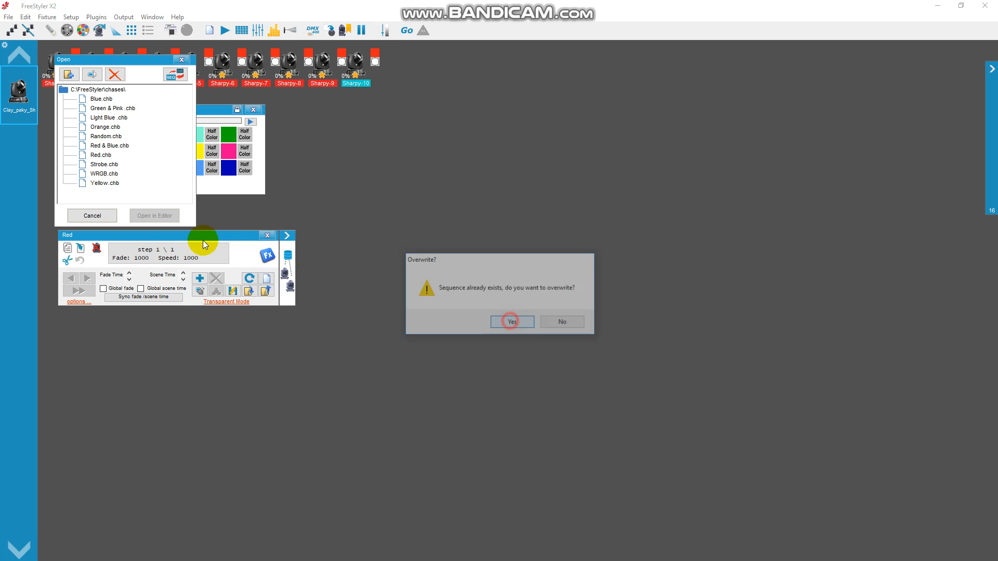
click(182, 60)
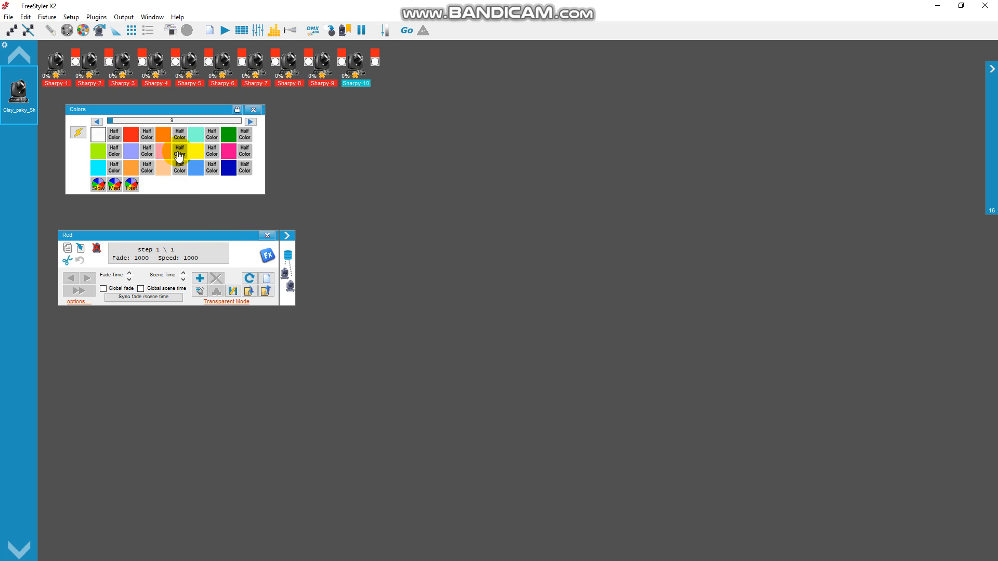
- Create a new sequence with all fixtures in orange and save it over the existing Orange sequence
click(265, 280)
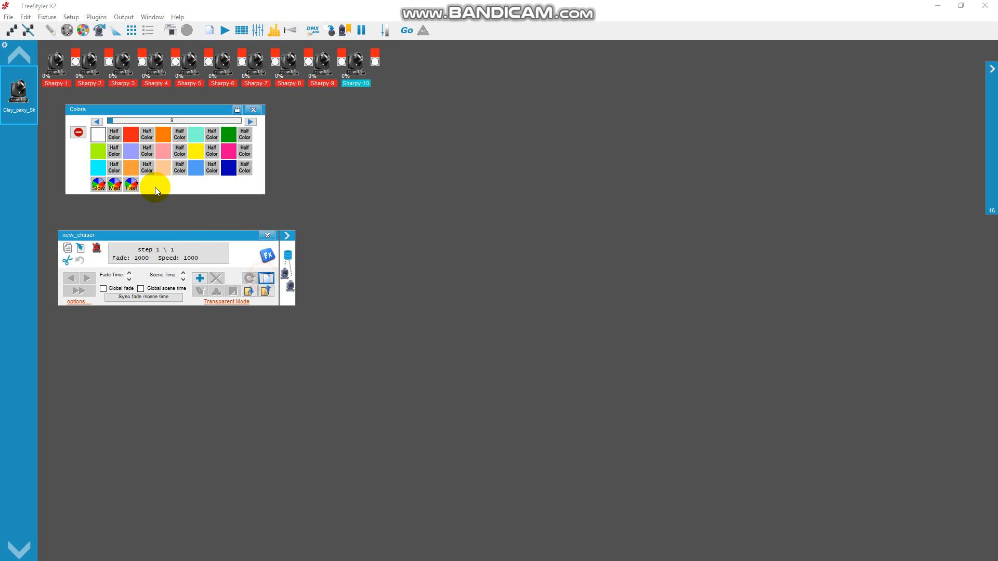
click(163, 134)
click(249, 290)
click(99, 127)
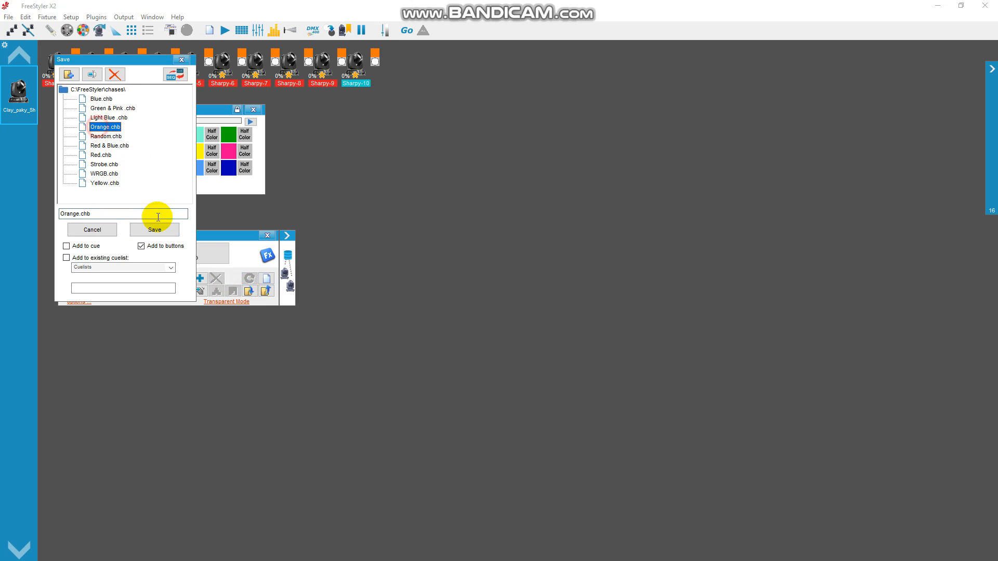
click(156, 231)
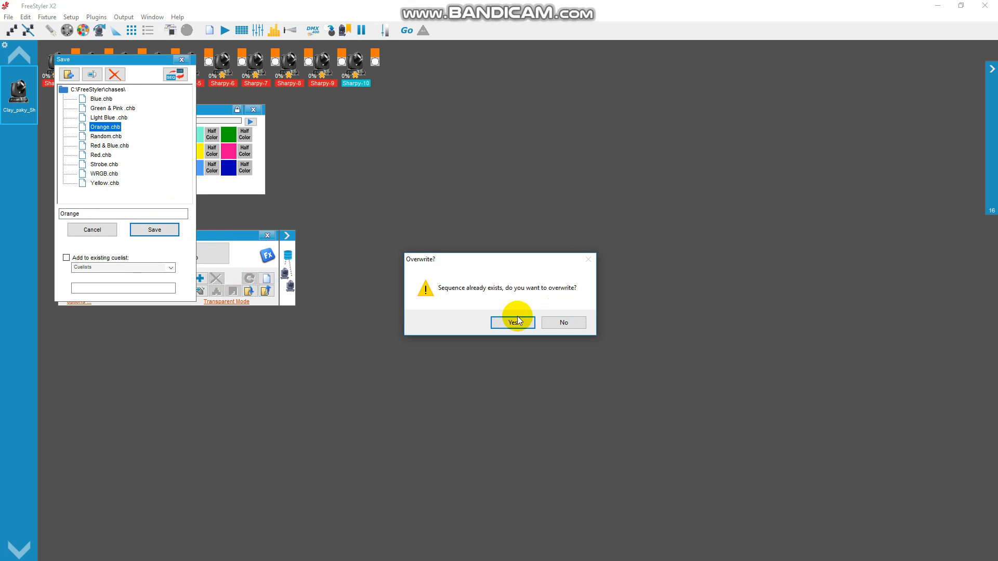
click(513, 319)
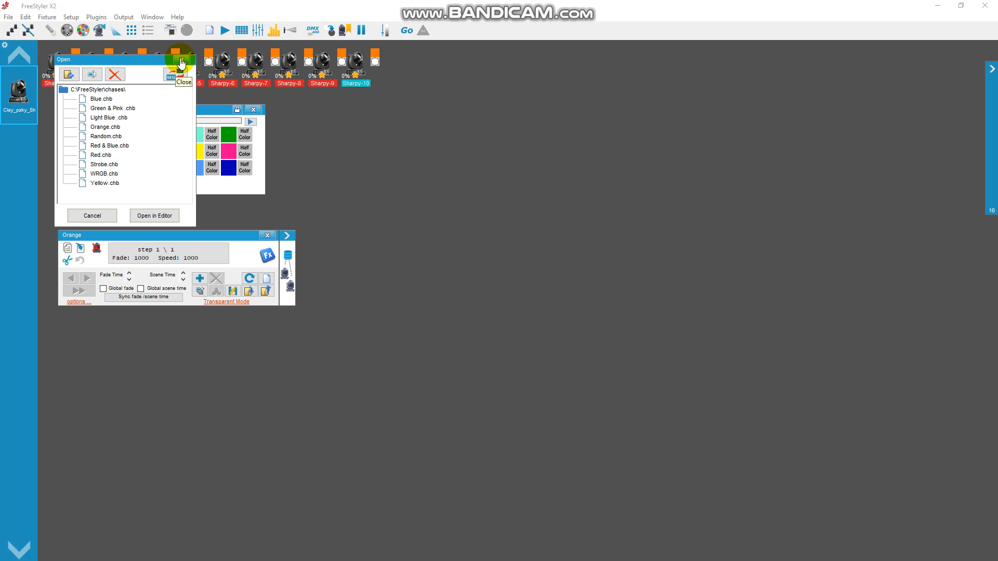
click(181, 61)
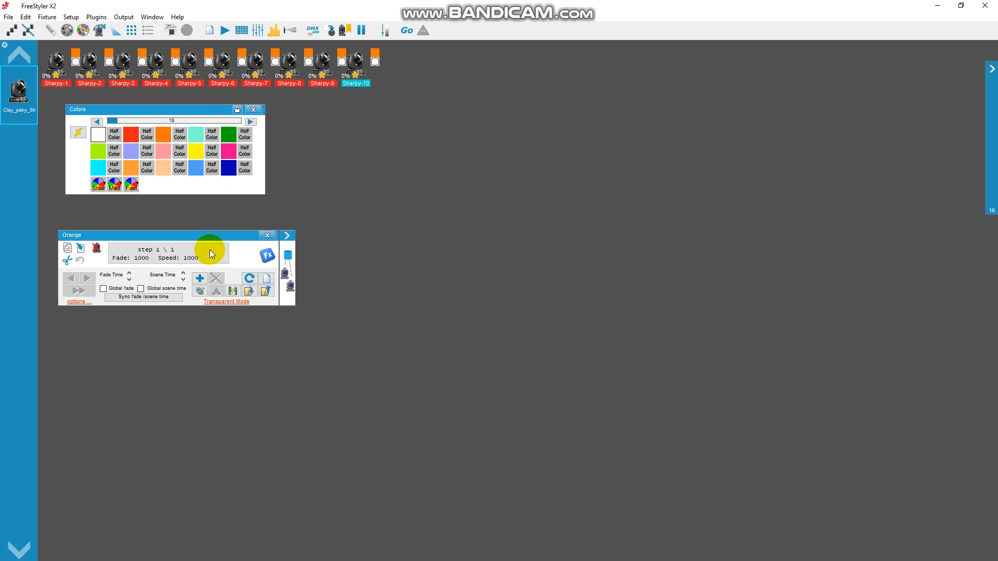
- Create a new sequence with all fixtures in dark blue, save it over the existing Blue sequence and close the sequence editor
click(261, 280)
click(229, 167)
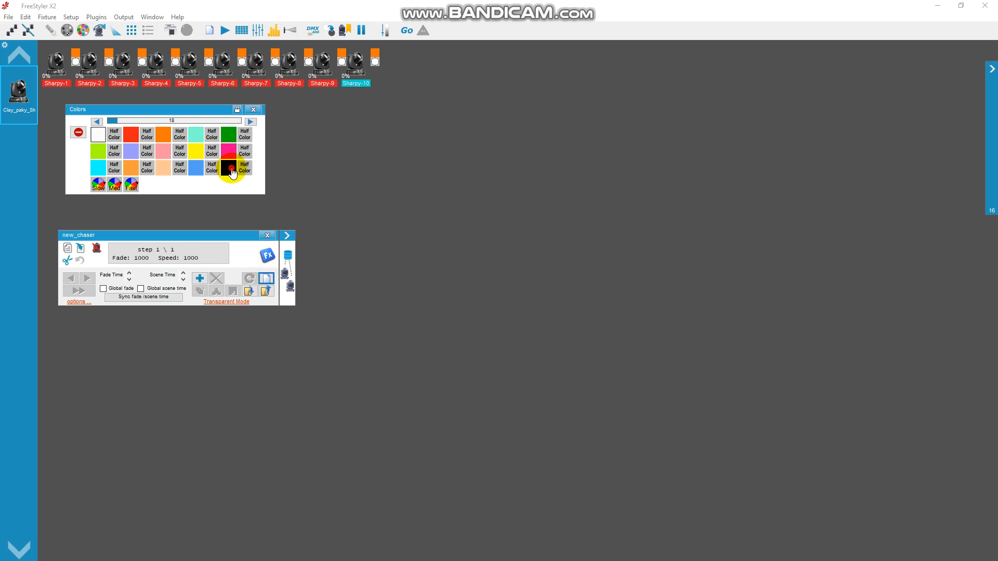
click(248, 290)
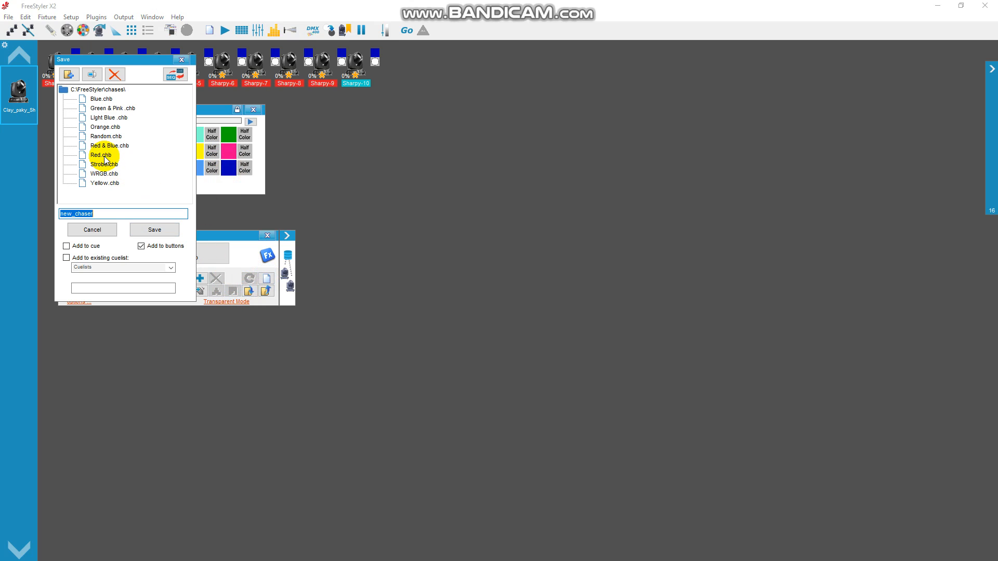
click(101, 99)
click(157, 227)
click(510, 323)
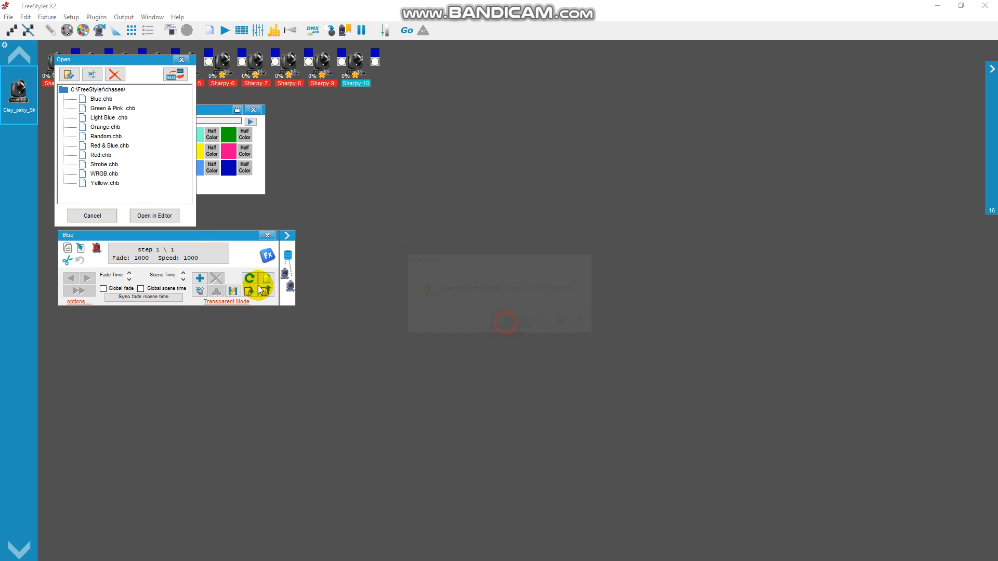
click(175, 75)
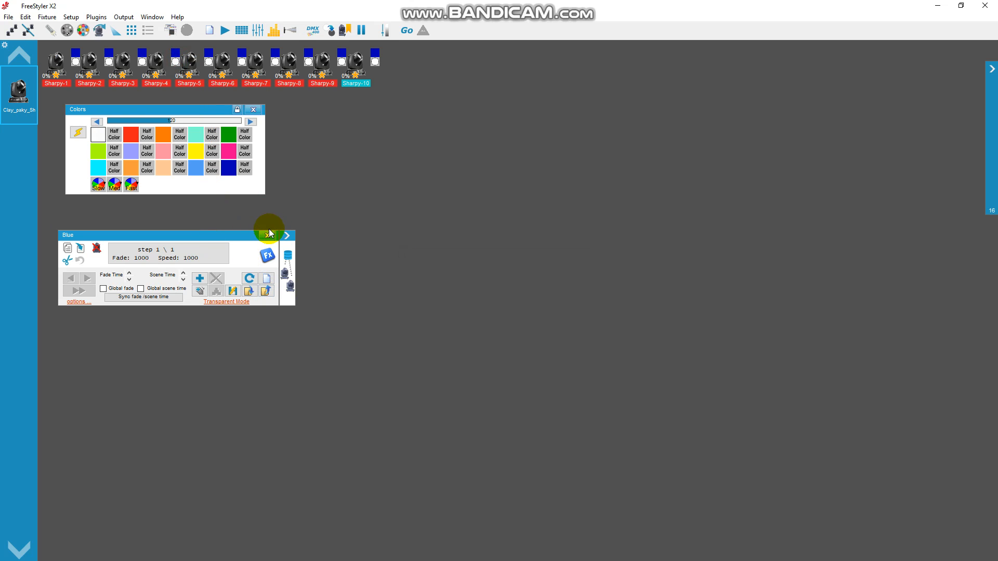
click(268, 235)
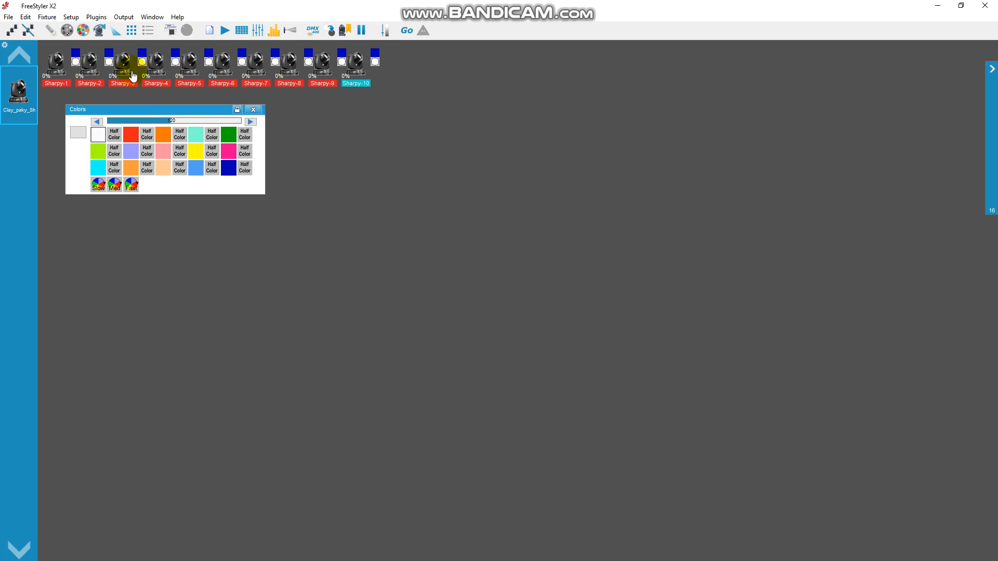
- Show the window of sequence buttons and set all ten Sharpy fixtures to white
click(239, 33)
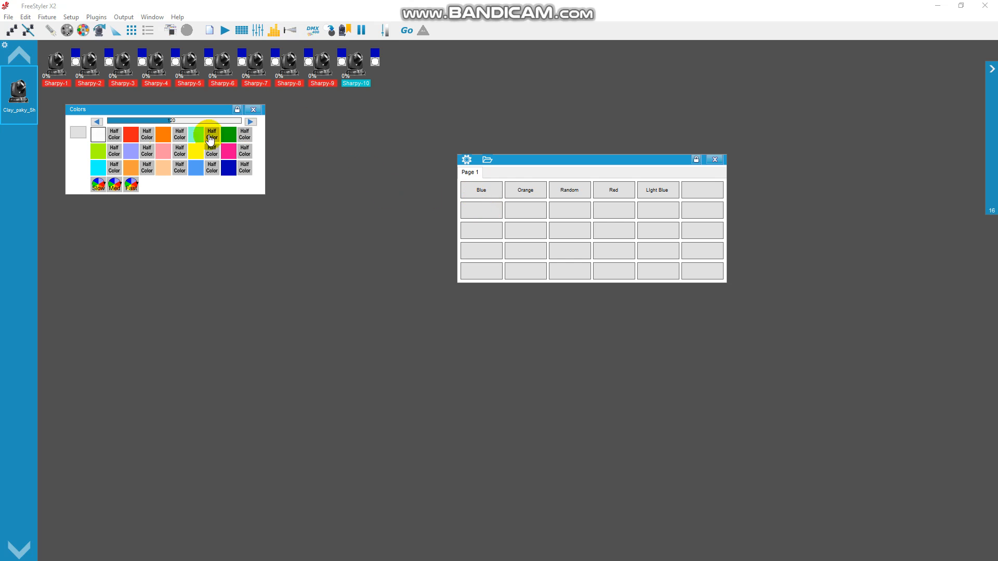
click(95, 135)
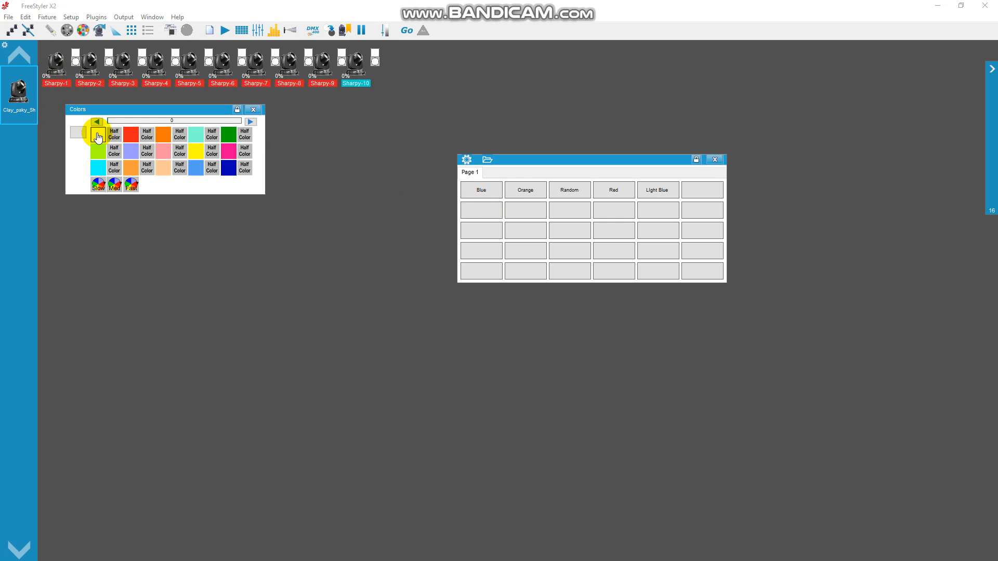
- Test the Blue, Orange and Red sequence buttons one after another, switching each on and off again
click(481, 192)
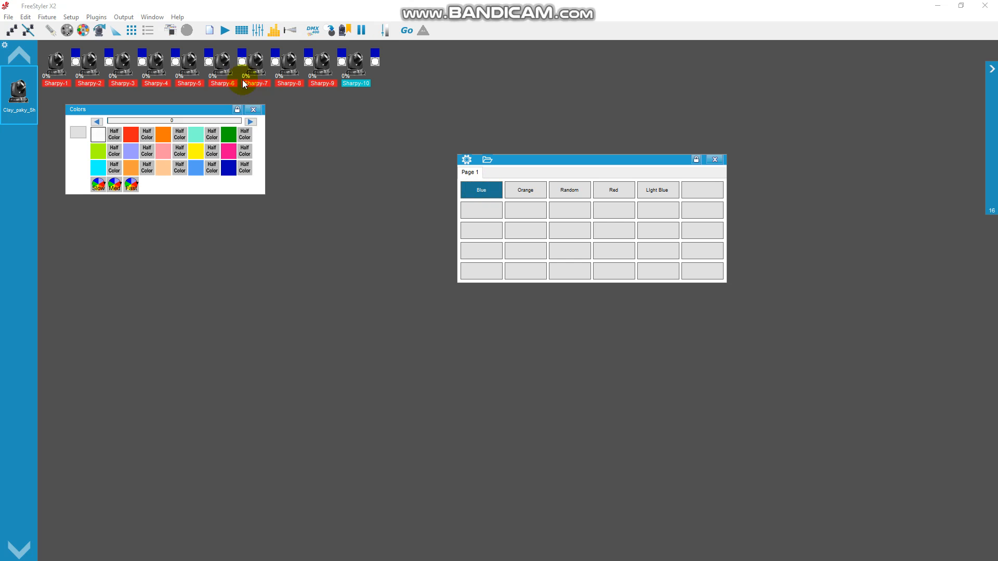
click(479, 194)
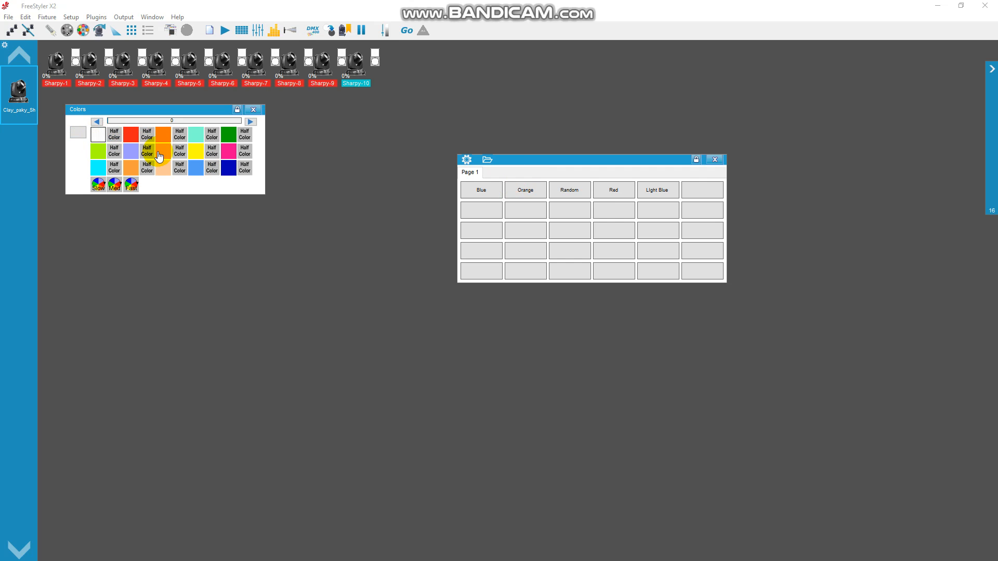
click(525, 192)
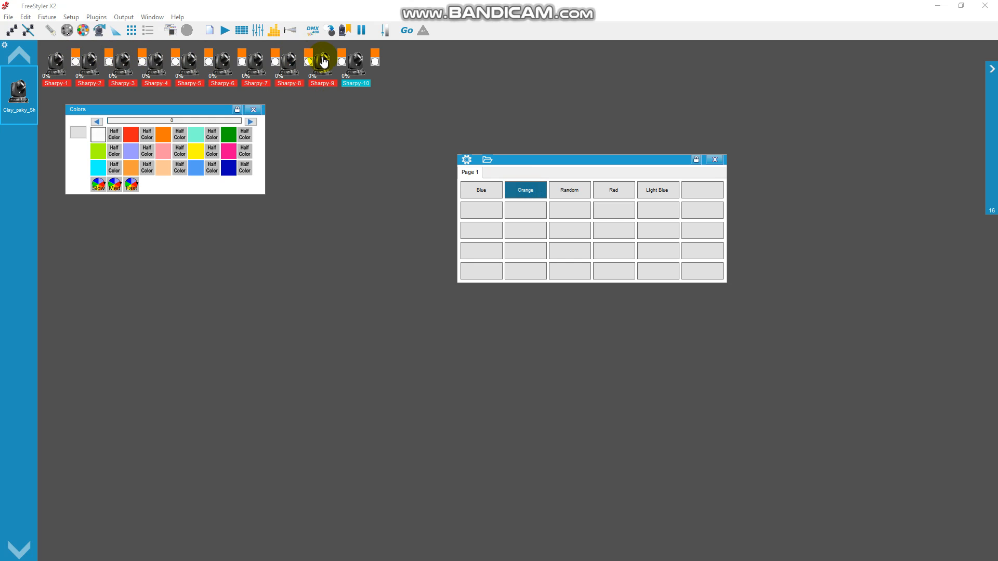
click(524, 190)
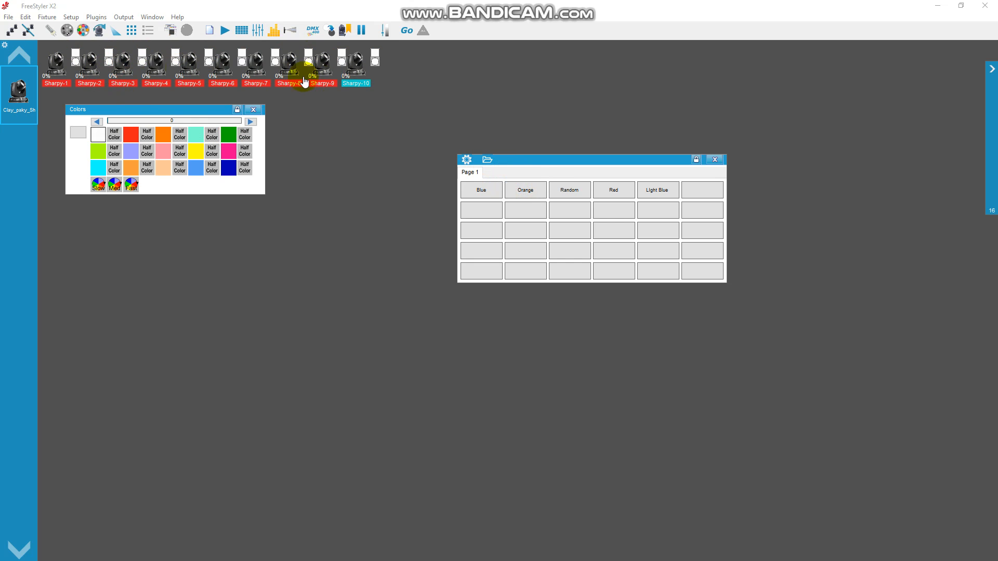
click(620, 190)
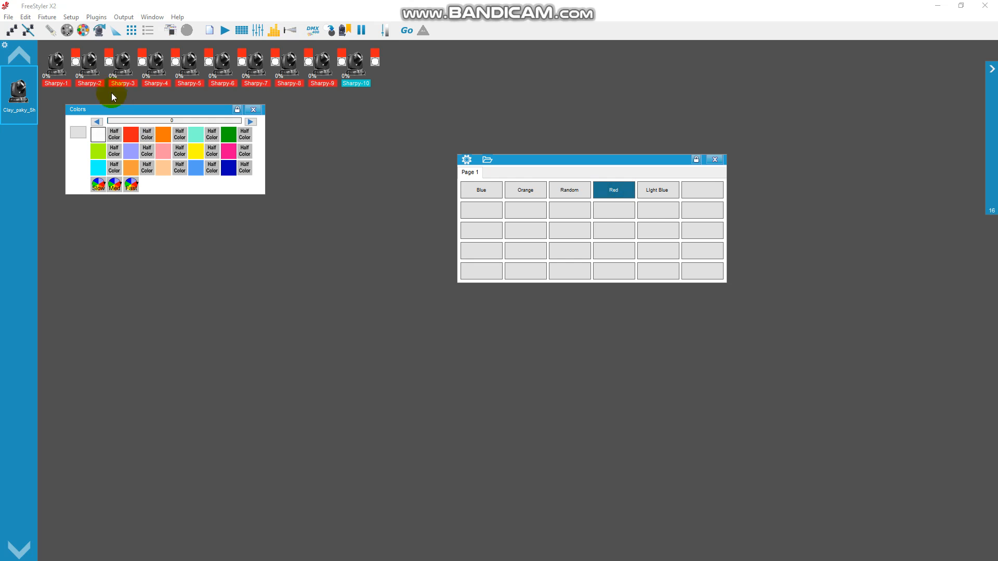
click(609, 195)
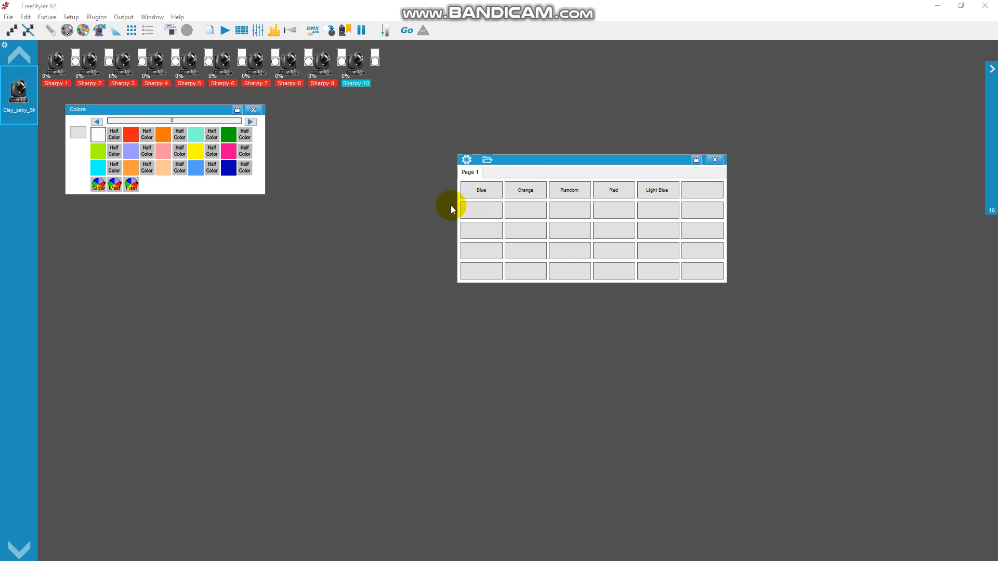
- Move the sequence buttons window up level with the Colors window and add four new pages to it
drag(531, 162, 558, 110)
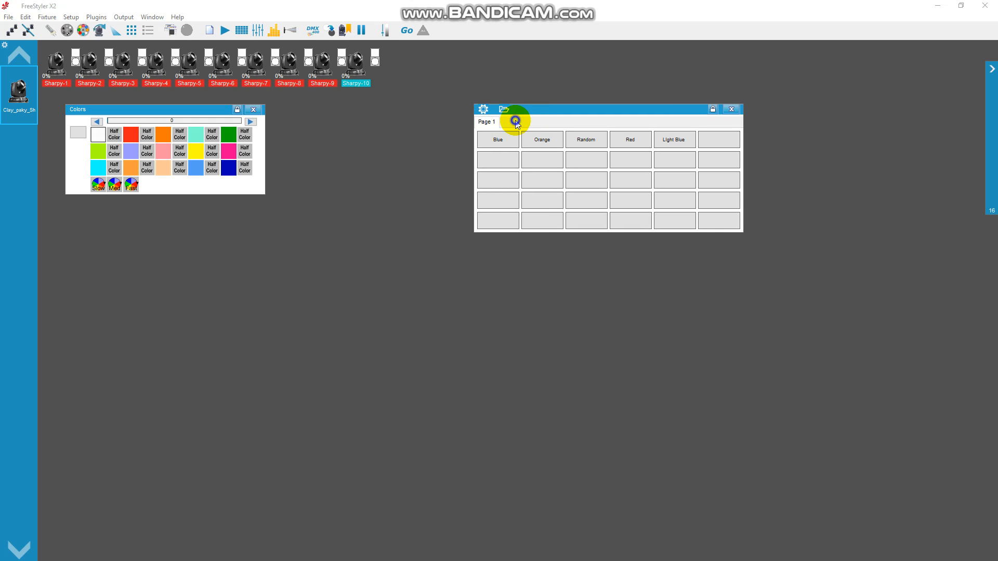
click(483, 109)
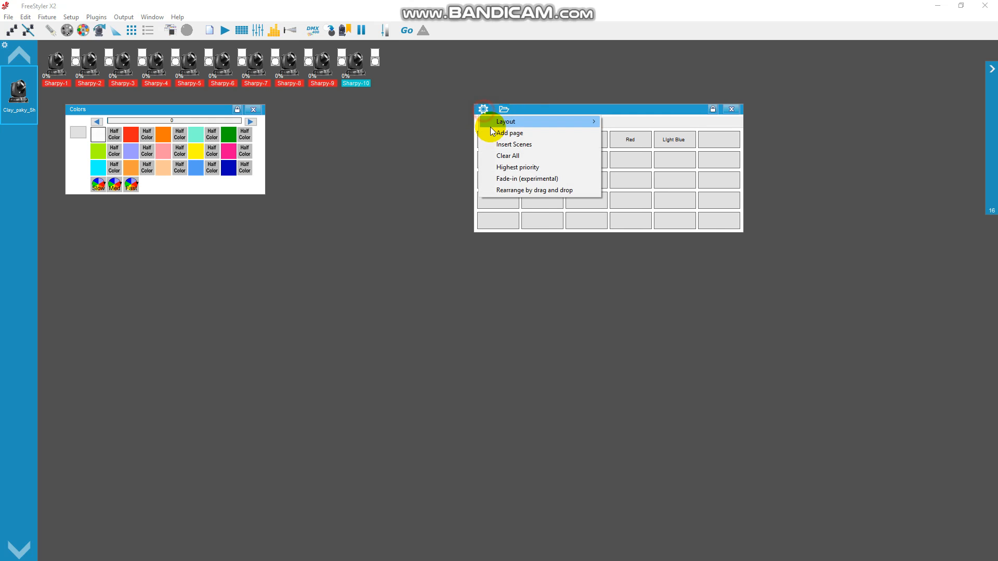
click(522, 133)
click(483, 110)
click(496, 132)
click(483, 110)
click(493, 133)
click(483, 109)
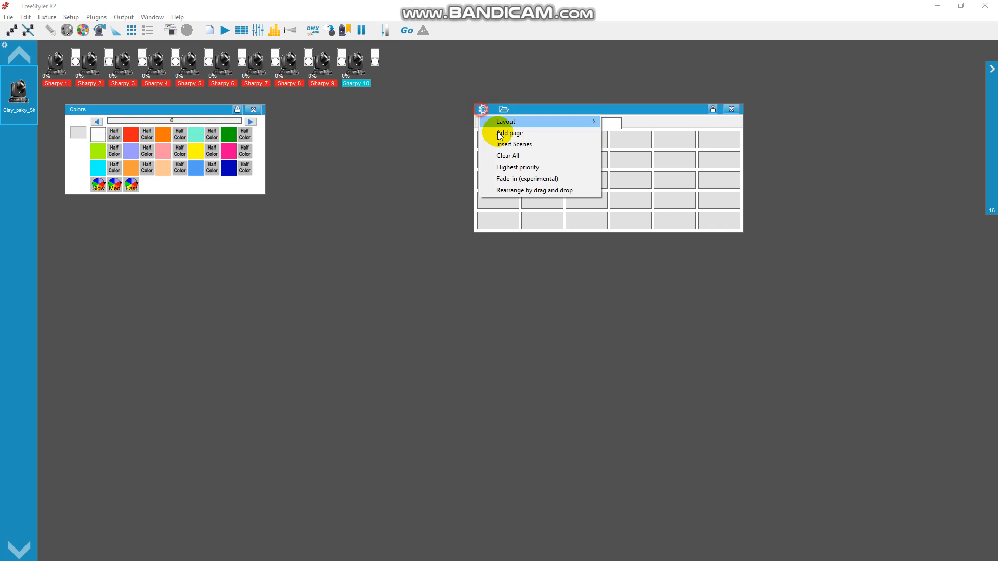
click(500, 137)
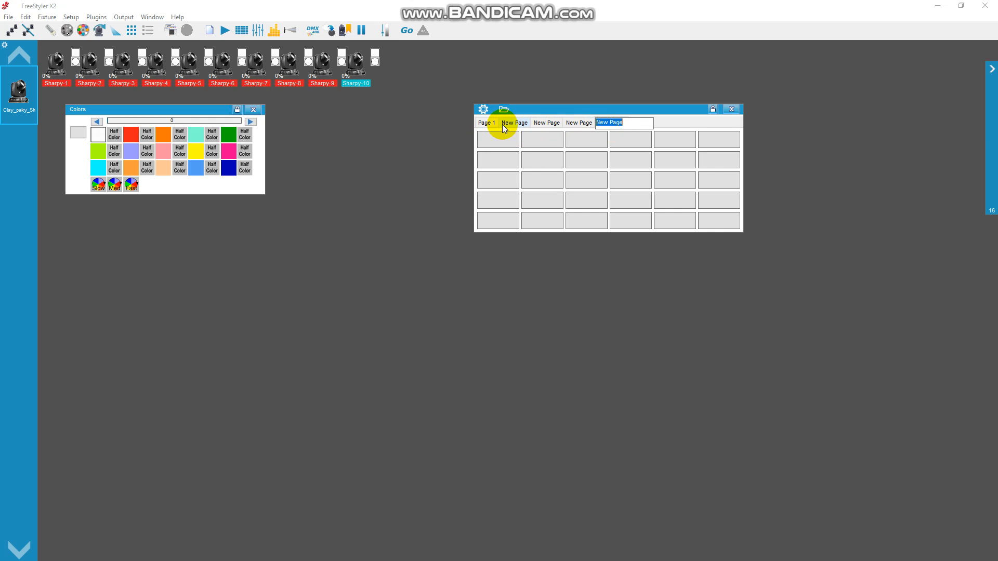
- Look through Page 1 and the newly added pages of the sequence buttons window
click(488, 123)
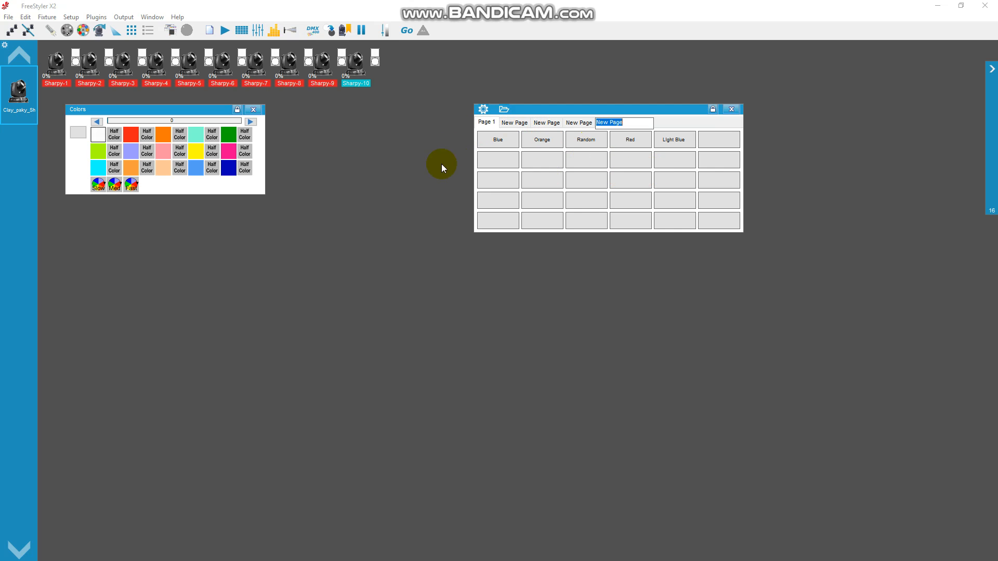
click(515, 125)
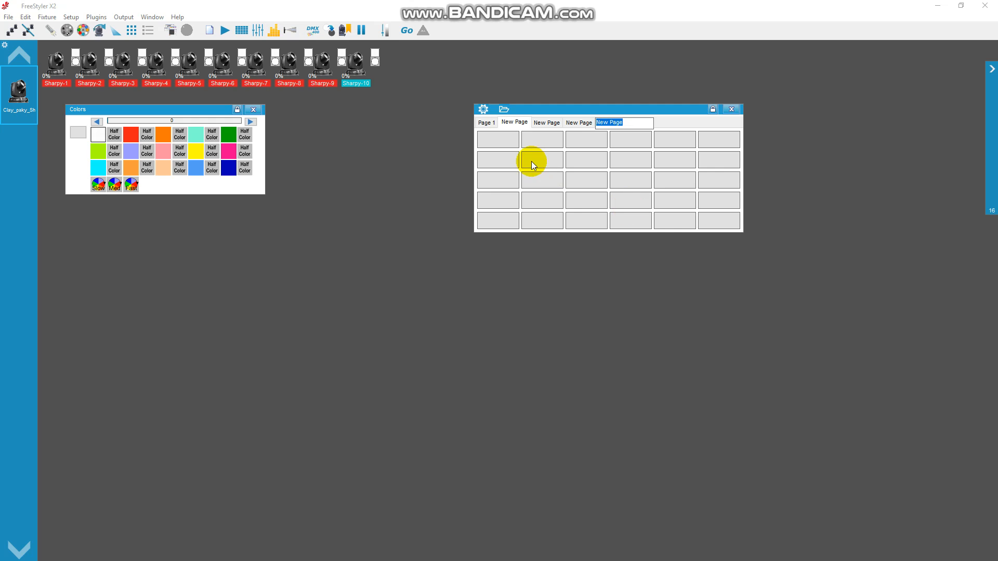
click(554, 127)
click(545, 123)
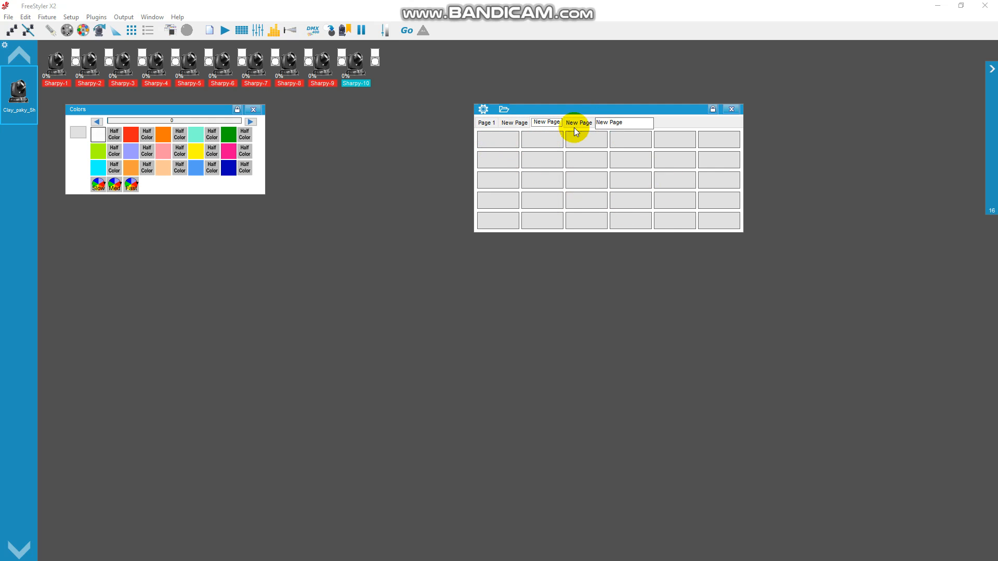
click(657, 121)
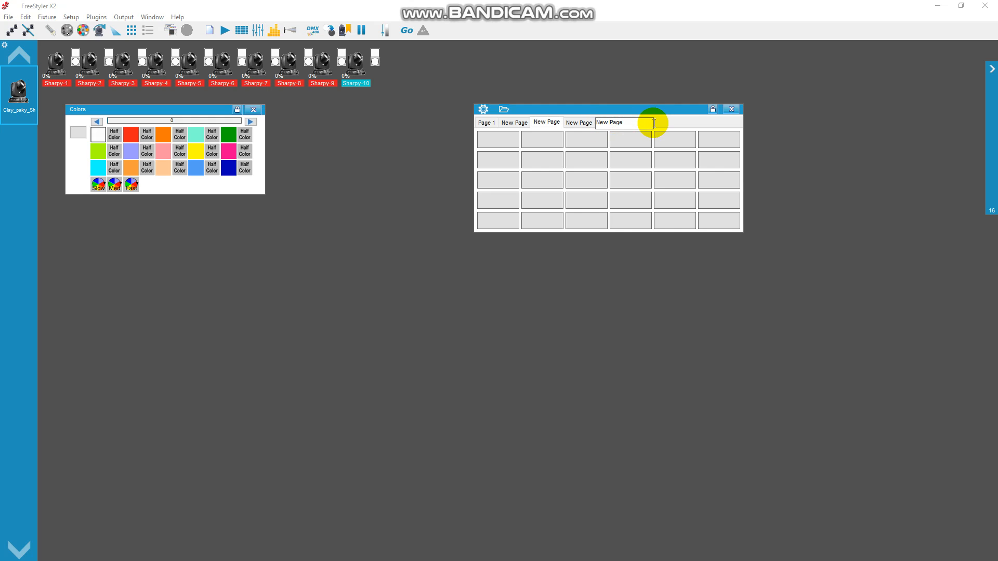
- Confirm the name of the last added page and return to Page 1 of the sequence buttons window
key(Return)
click(509, 127)
click(485, 124)
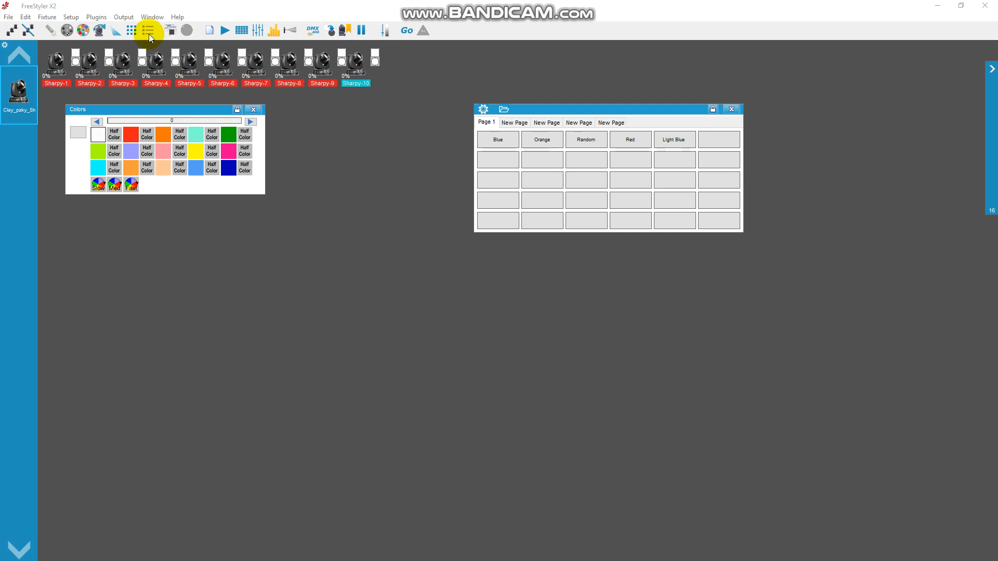
- Create a new three-step sequence that sets all ten Sharpy fixtures to red, dark blue and green in turn
click(211, 30)
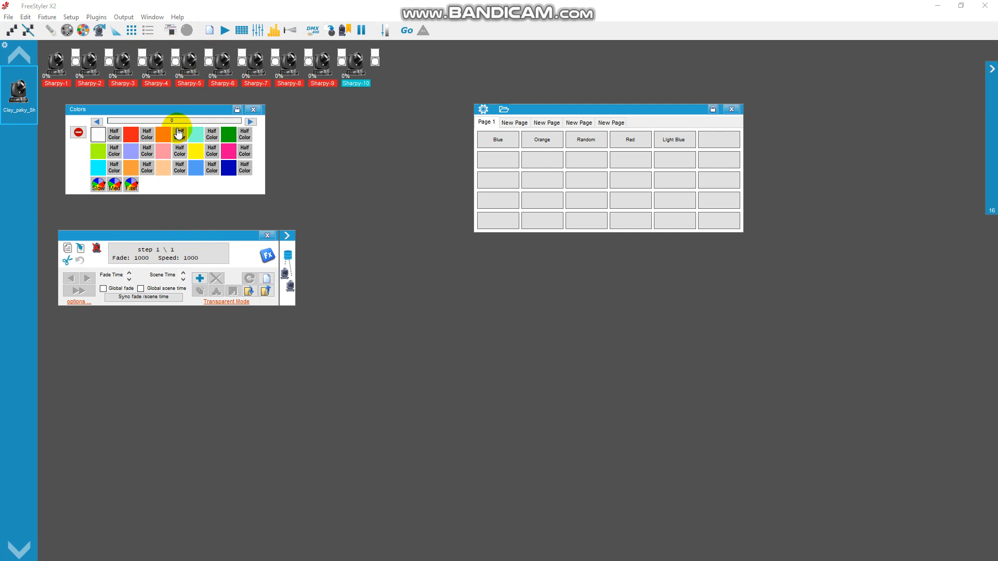
click(133, 139)
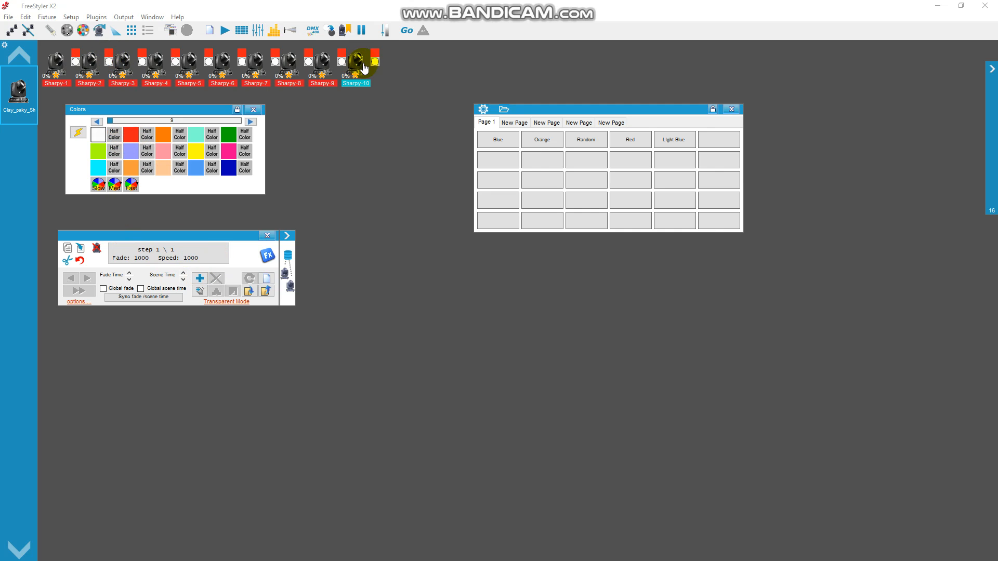
click(203, 283)
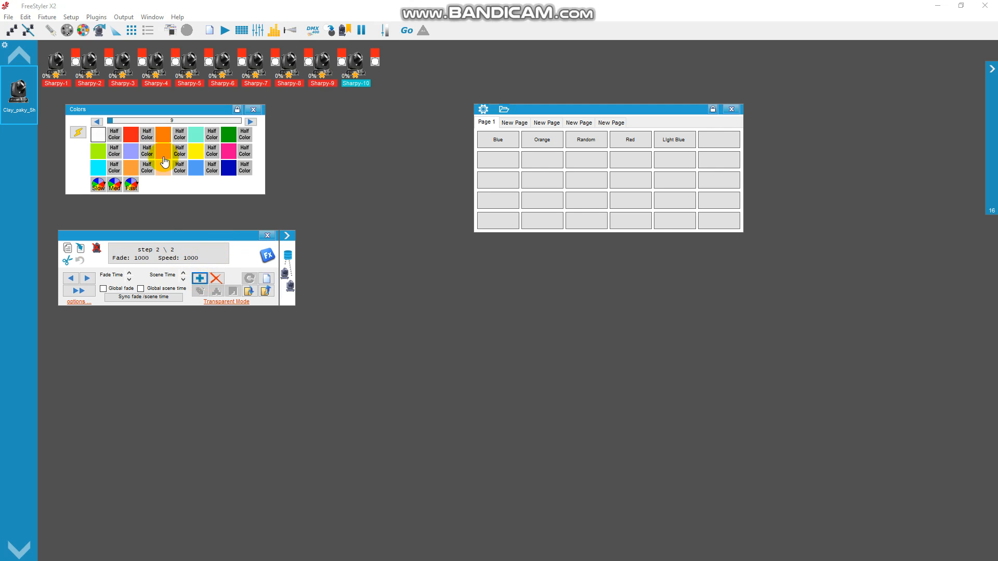
click(226, 170)
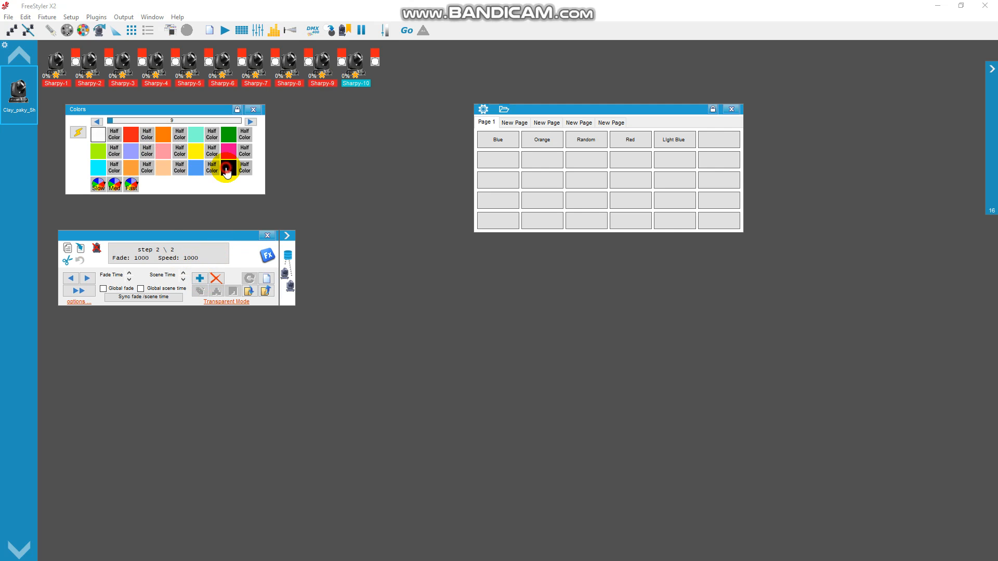
click(201, 279)
click(228, 134)
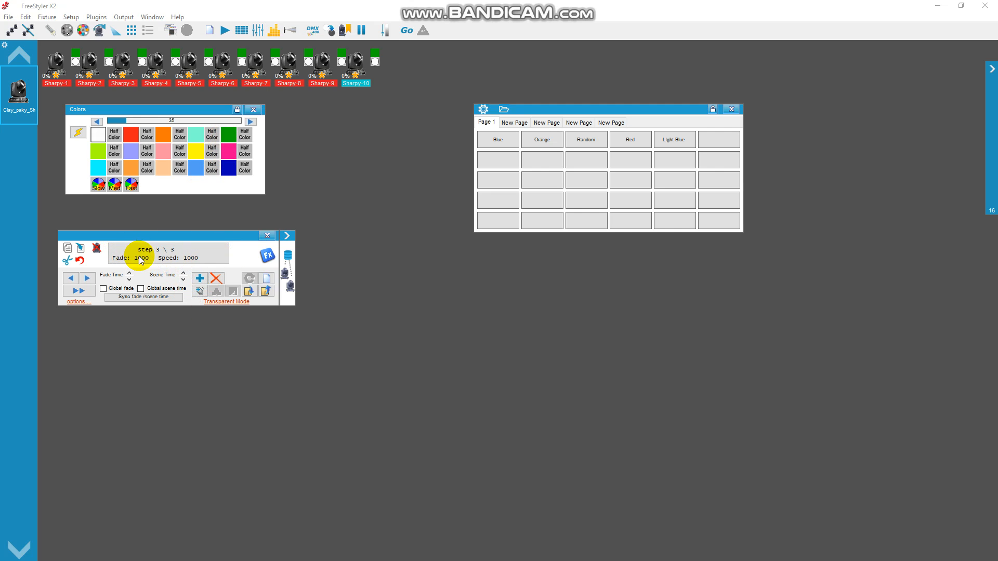
- Save the sequence as RBG with Add to buttons enabled and close the sequence editor
click(248, 291)
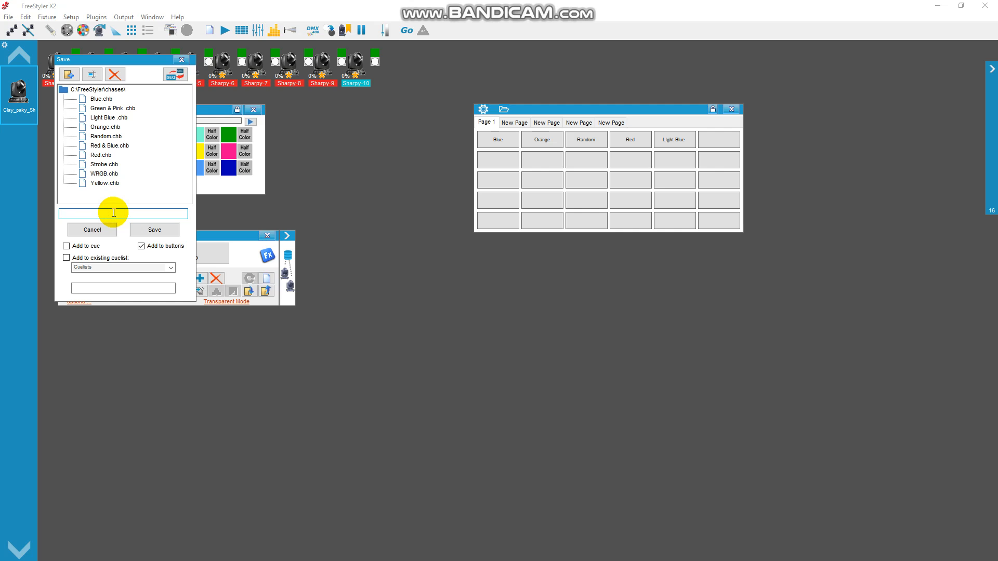
text(RBG)
click(144, 231)
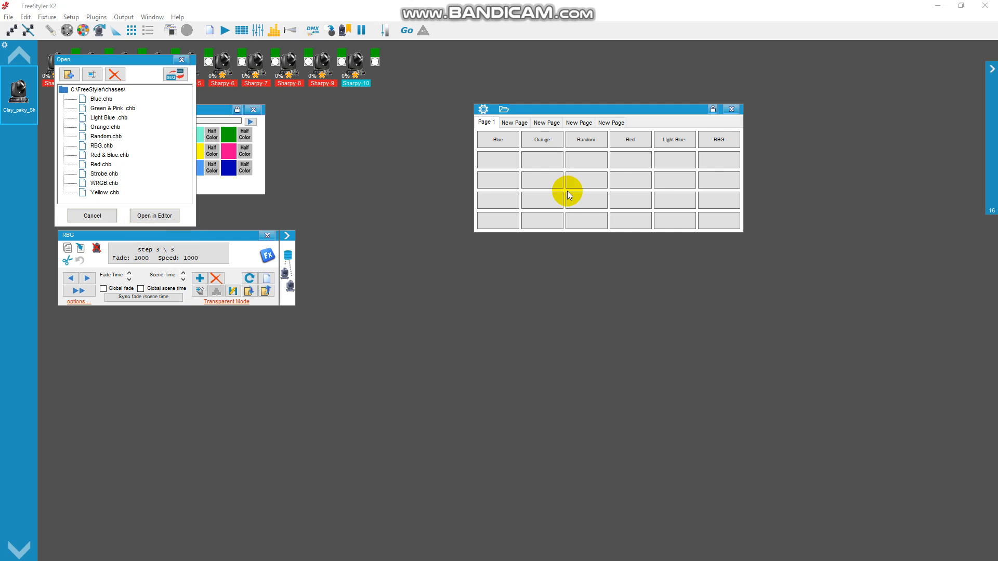
click(181, 60)
click(268, 236)
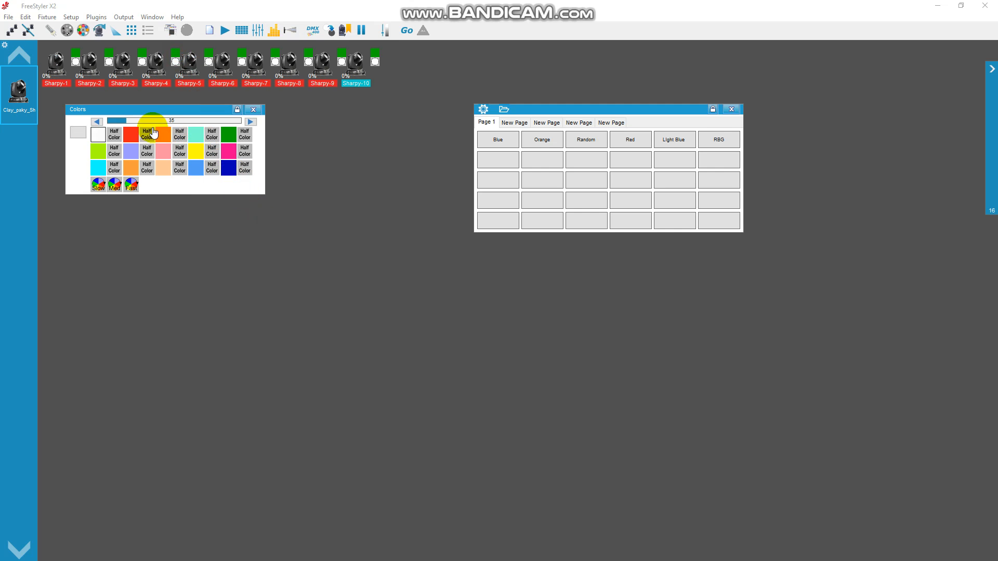
- Set all Sharpy fixtures to white and test the RBG and Random sequence buttons, switching each on and off
click(98, 135)
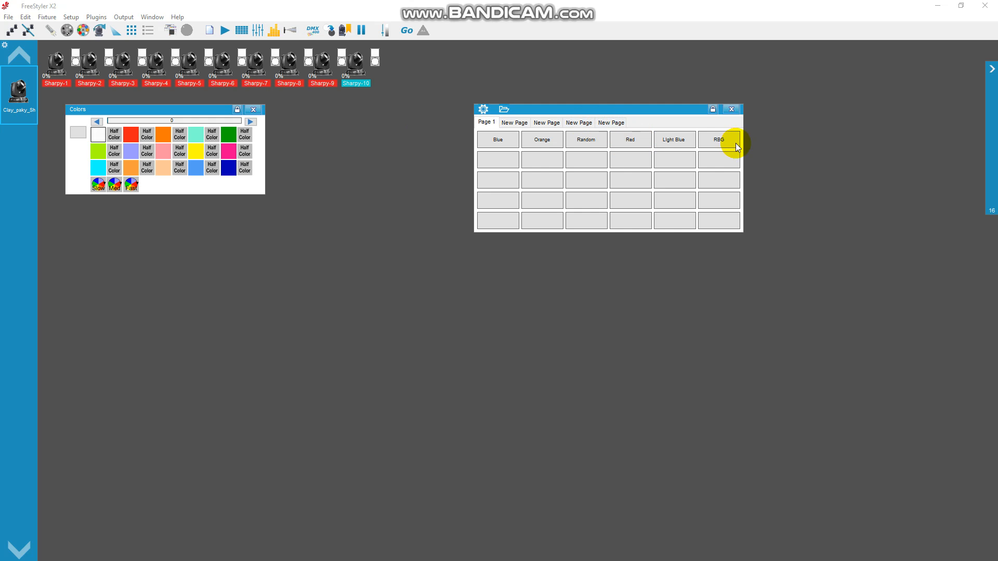
click(713, 141)
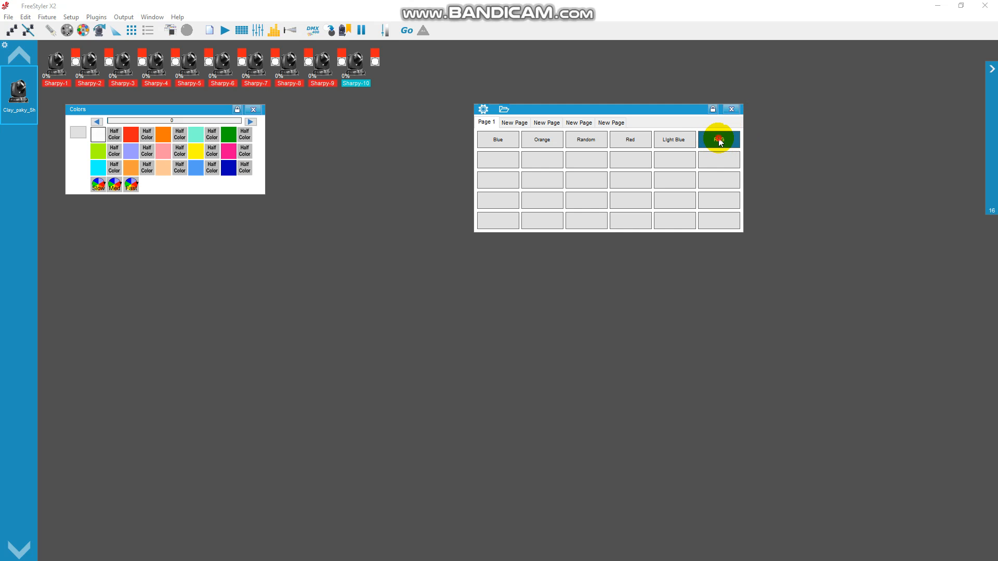
click(719, 139)
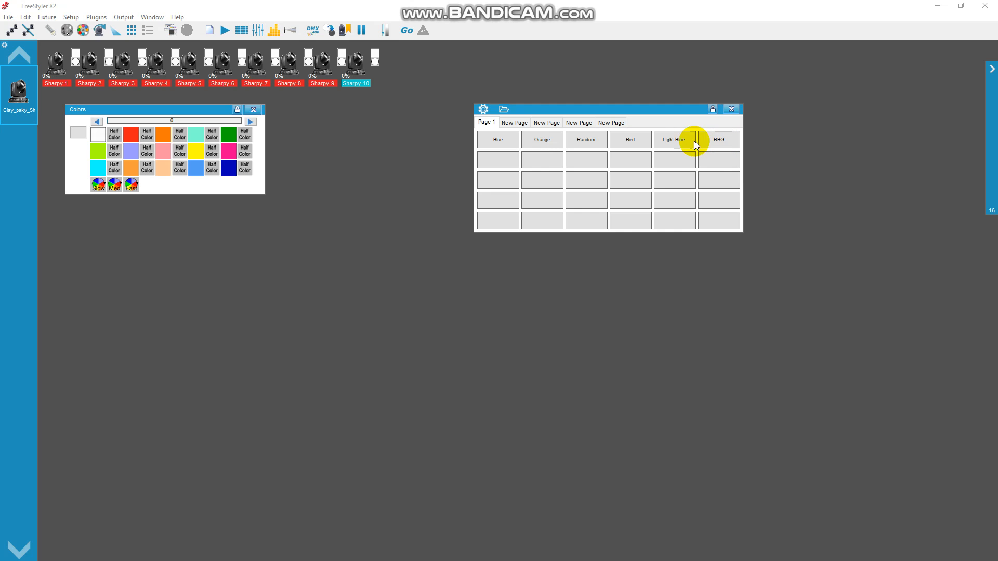
click(584, 142)
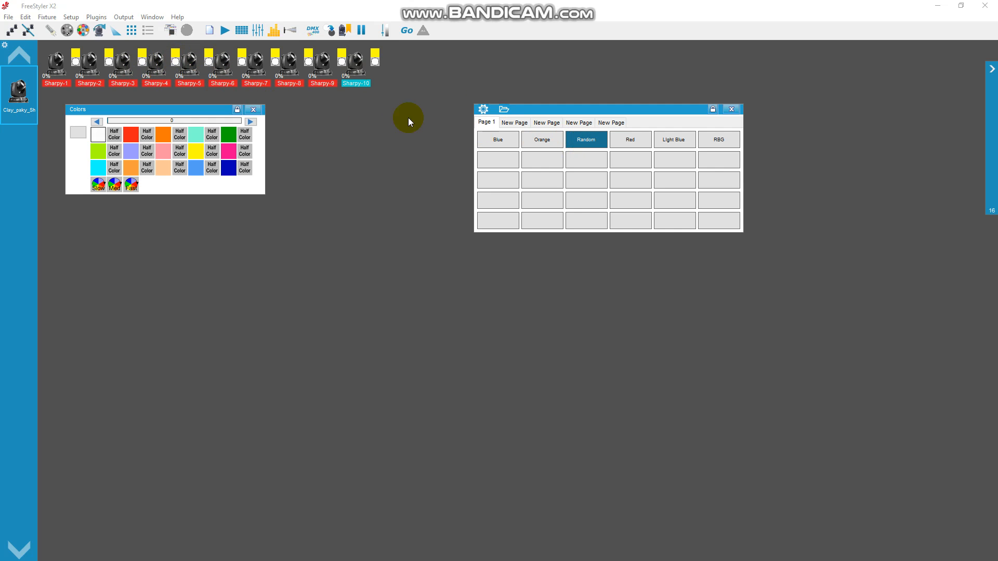
click(577, 141)
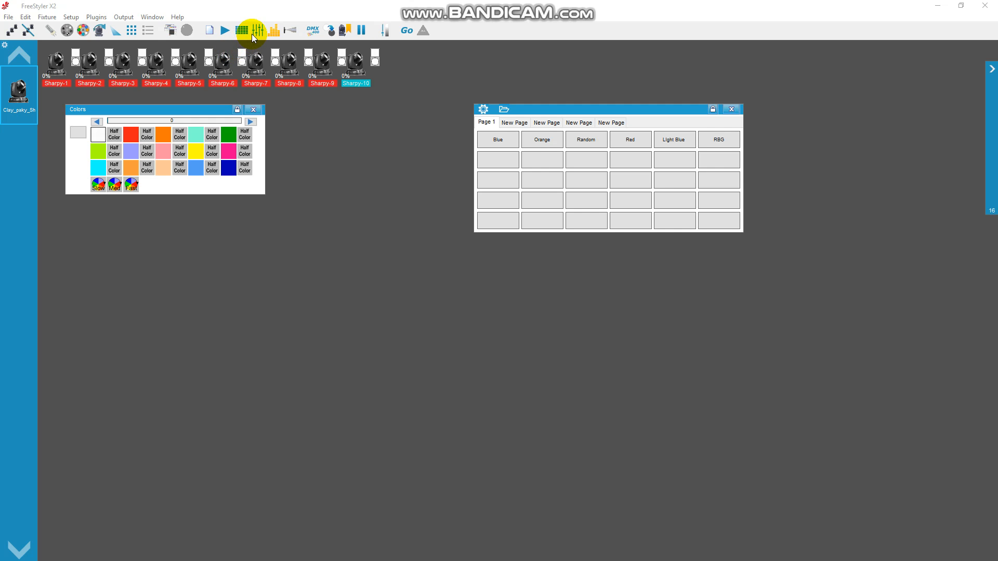
- Show the cue window, place it below the Colors and sequence buttons windows, and insert the RBG sequence in its first row
click(226, 30)
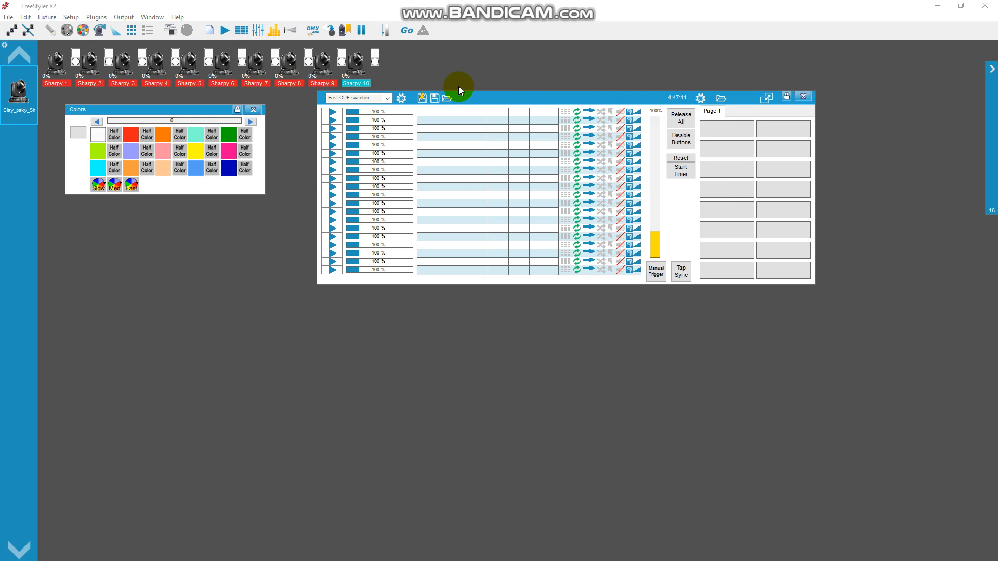
drag(497, 110, 174, 266)
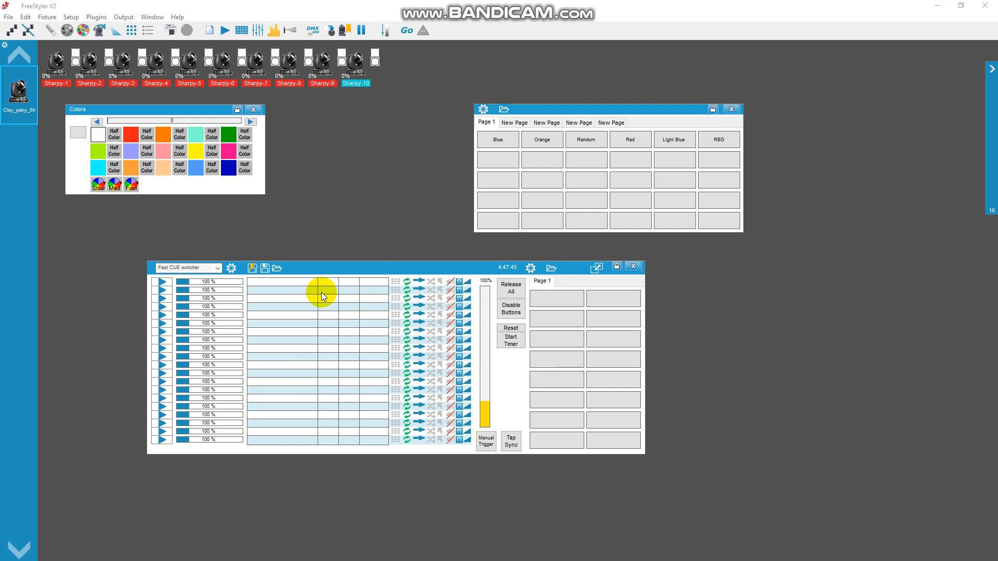
click(277, 267)
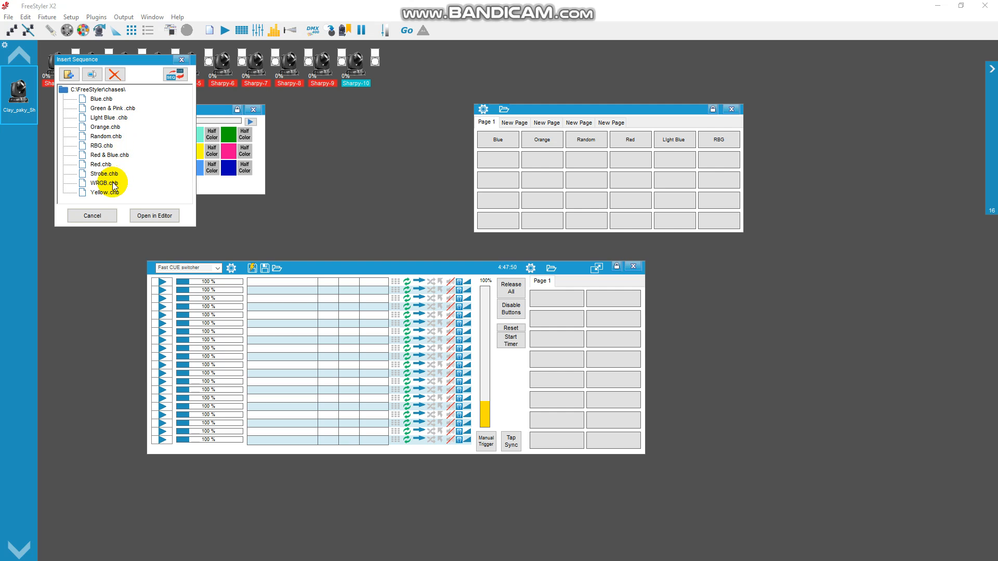
drag(111, 146, 279, 281)
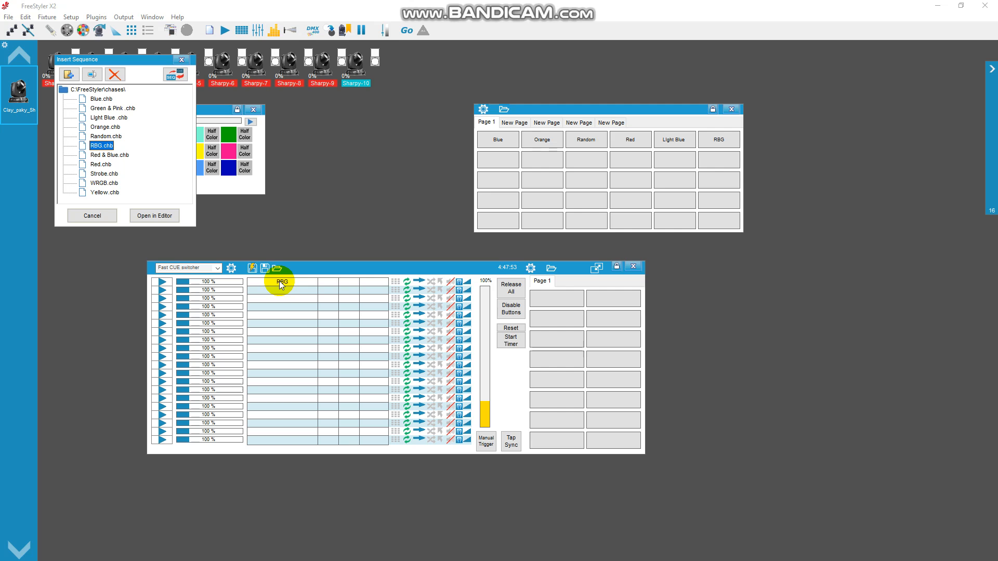
click(183, 61)
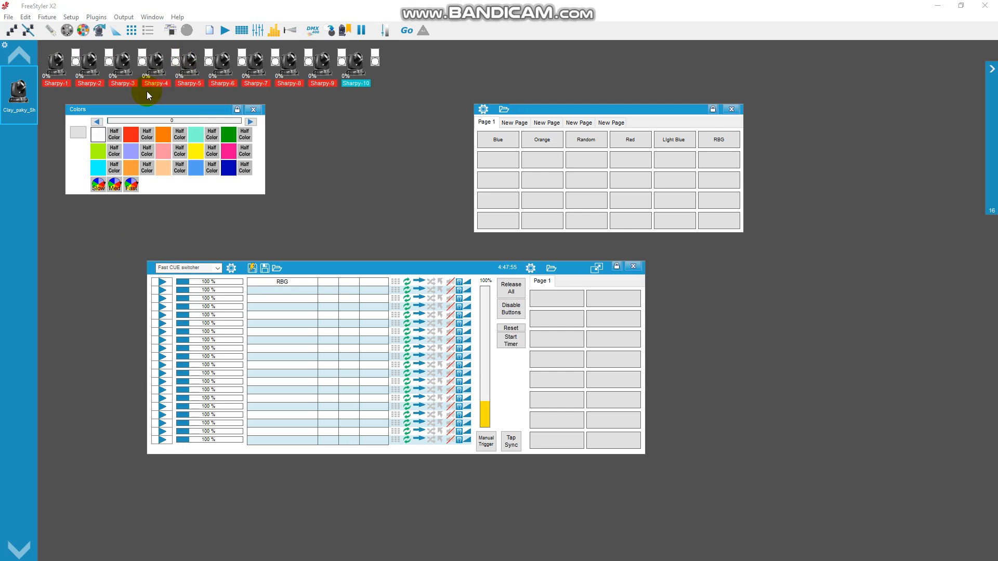
- Look at the cue options in the save dialog of a new sequence and close everything without saving
click(209, 33)
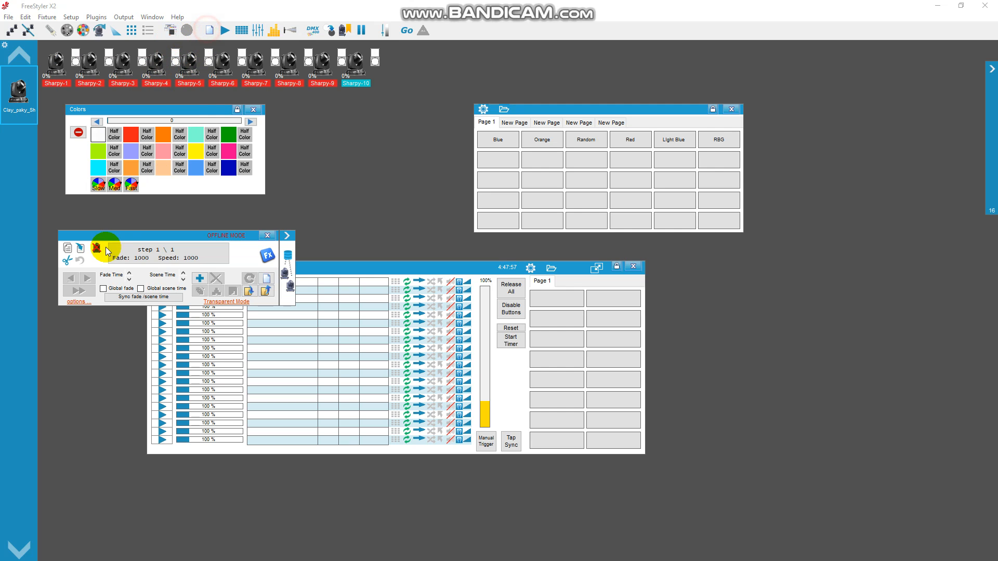
click(249, 290)
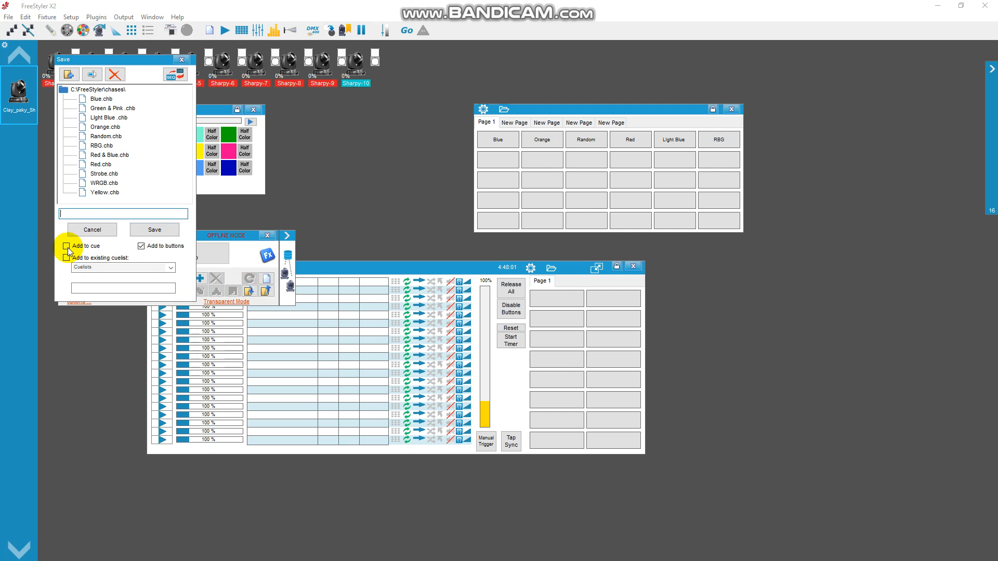
click(180, 73)
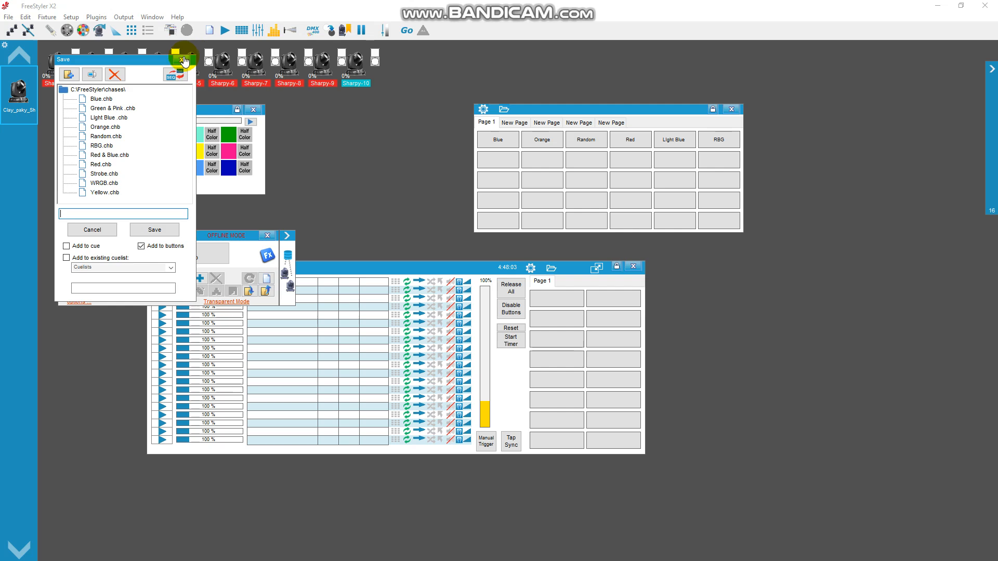
click(264, 234)
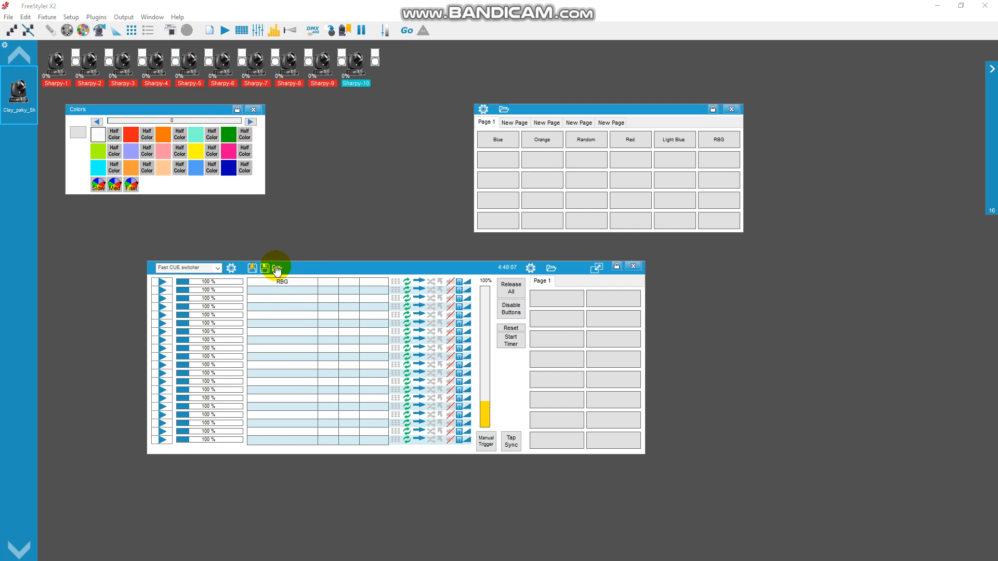
- Run the RBG sequence from the first row of the cue window and stop it again
click(162, 282)
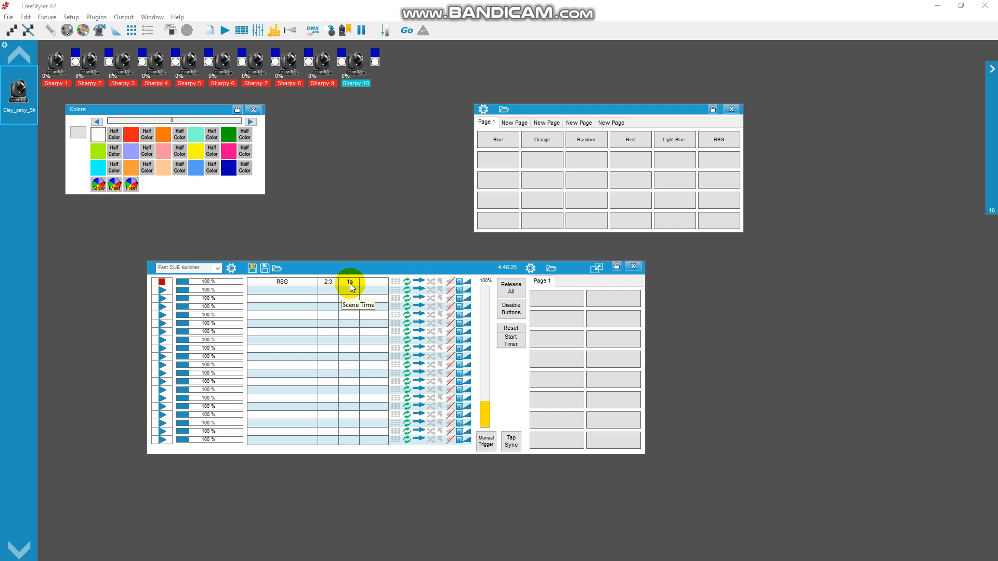
click(162, 282)
- Show the five-slot fader window and spread it, the cue window and the sequence buttons window across the workspace
click(258, 31)
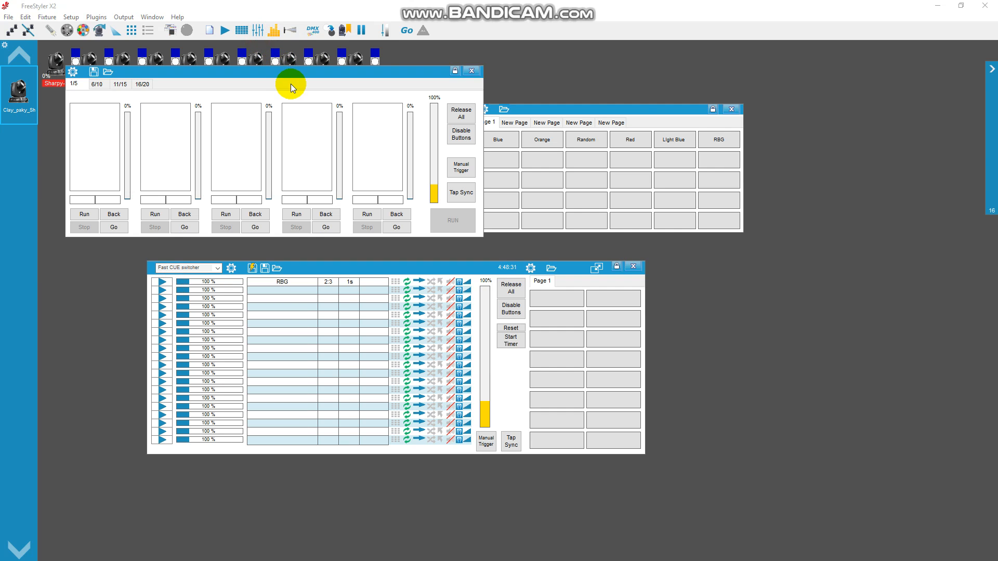
drag(654, 164, 327, 300)
drag(546, 269, 643, 266)
drag(658, 110, 851, 59)
drag(730, 261, 703, 199)
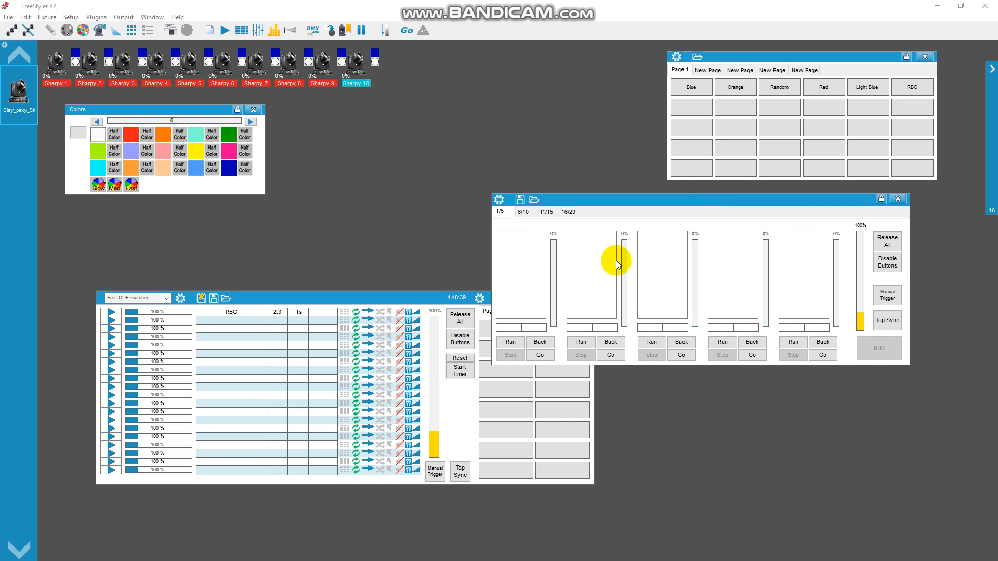
- Examine the five sequence slots on page 1/5 of the fader window and their Run, Back and Go controls
click(518, 235)
click(595, 258)
click(663, 260)
click(748, 264)
click(811, 270)
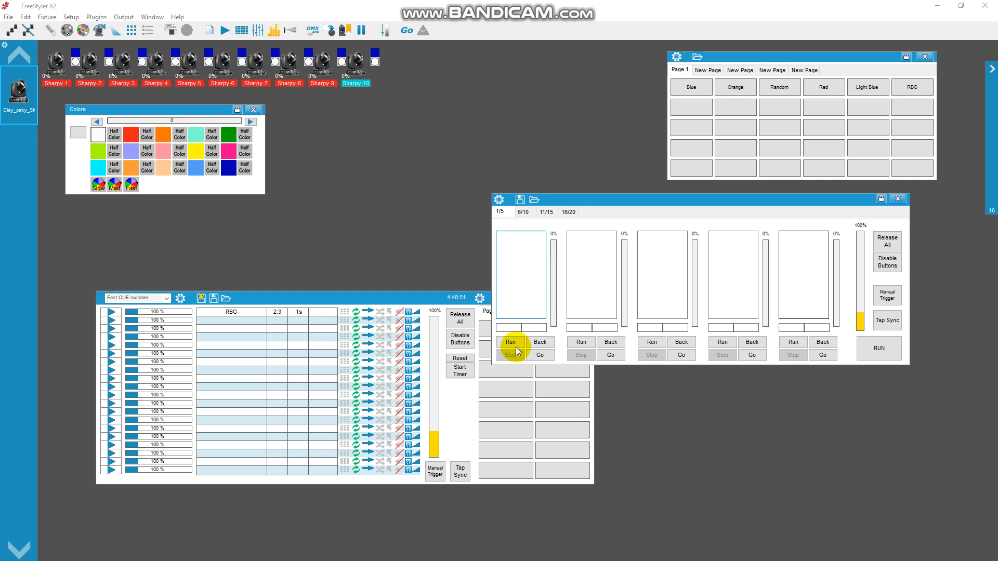
click(544, 355)
click(603, 353)
drag(719, 353, 720, 353)
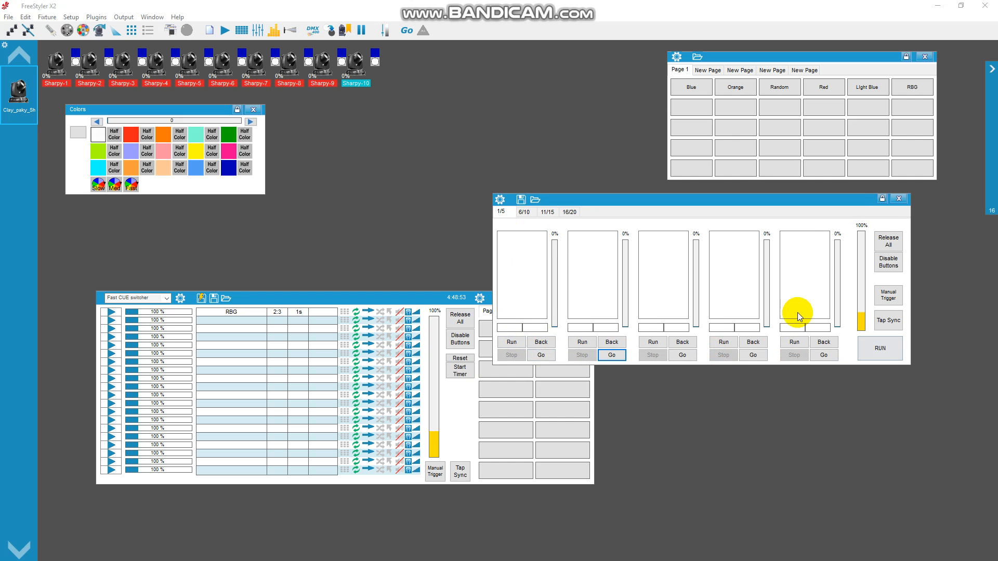
- Compare the empty buttons on Page 1 of the cue window with the slots of the fader window
click(355, 300)
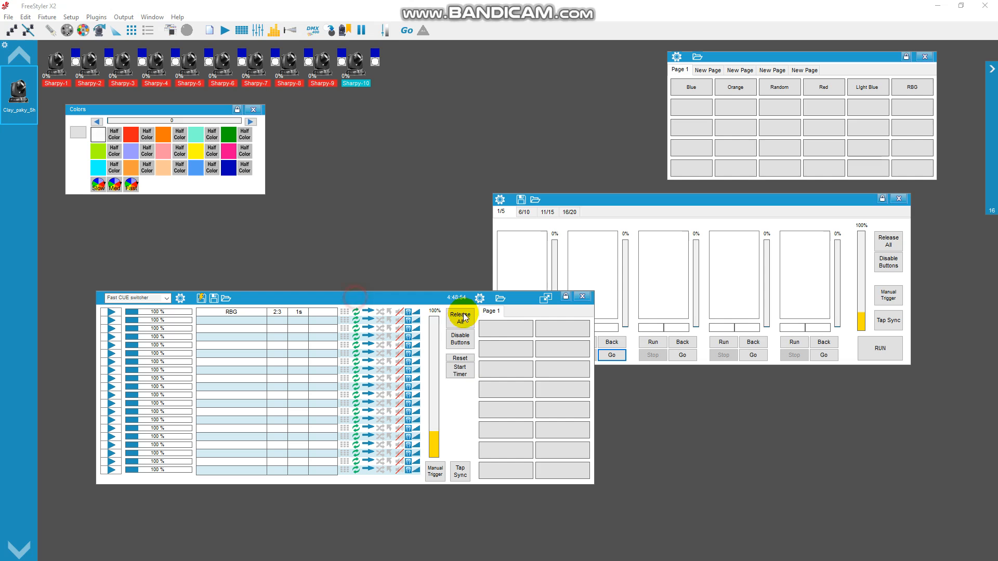
click(512, 325)
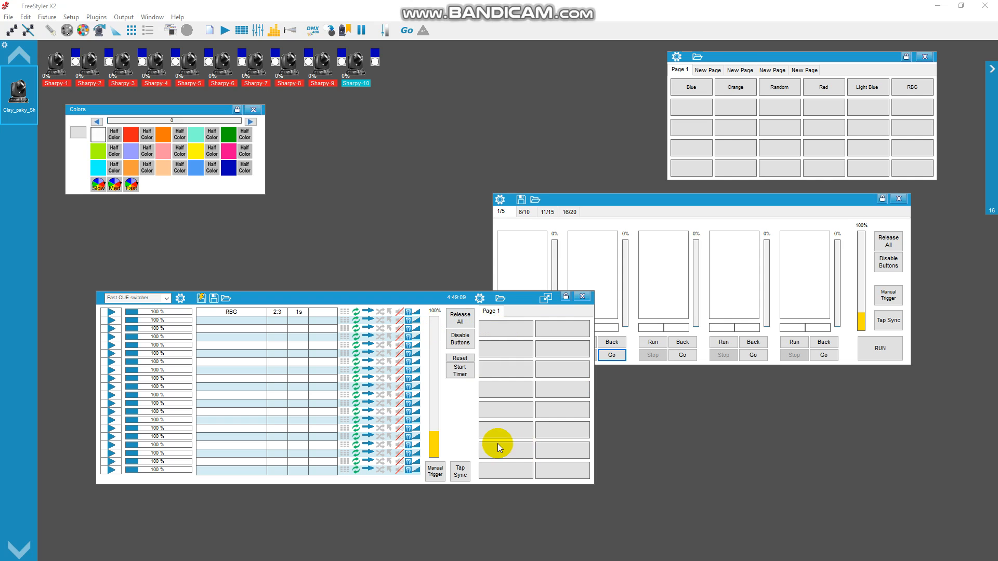
click(505, 329)
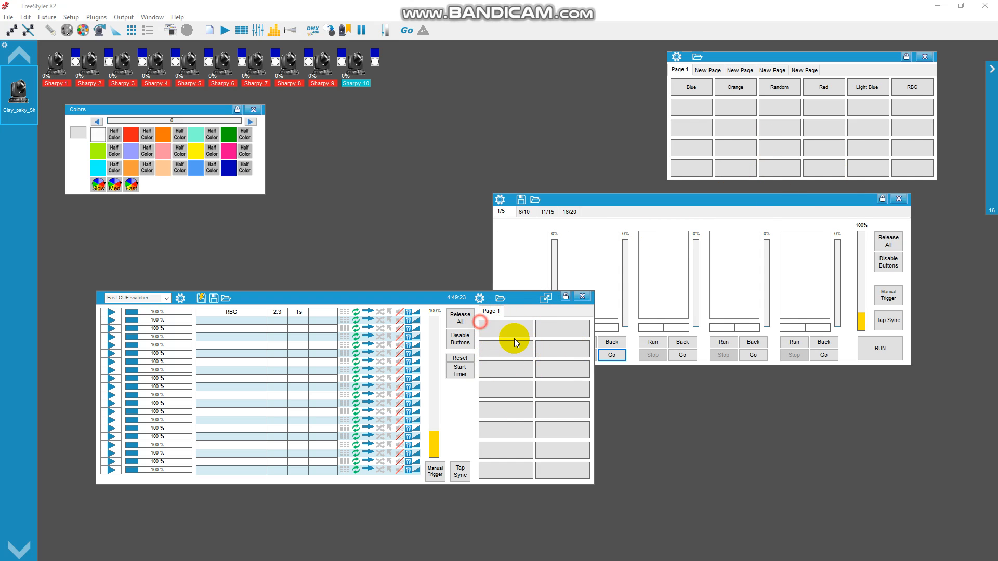
click(532, 247)
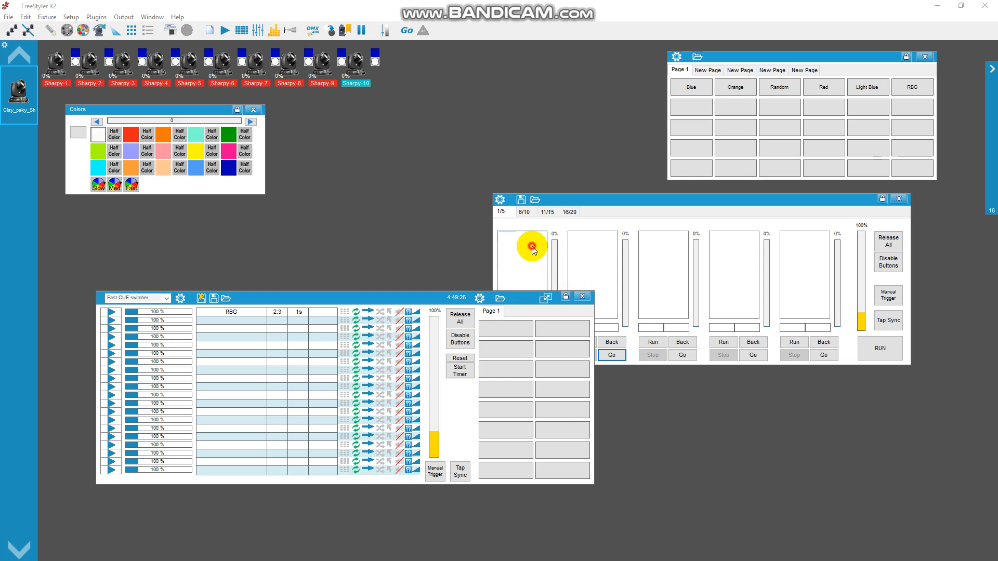
drag(551, 268, 560, 311)
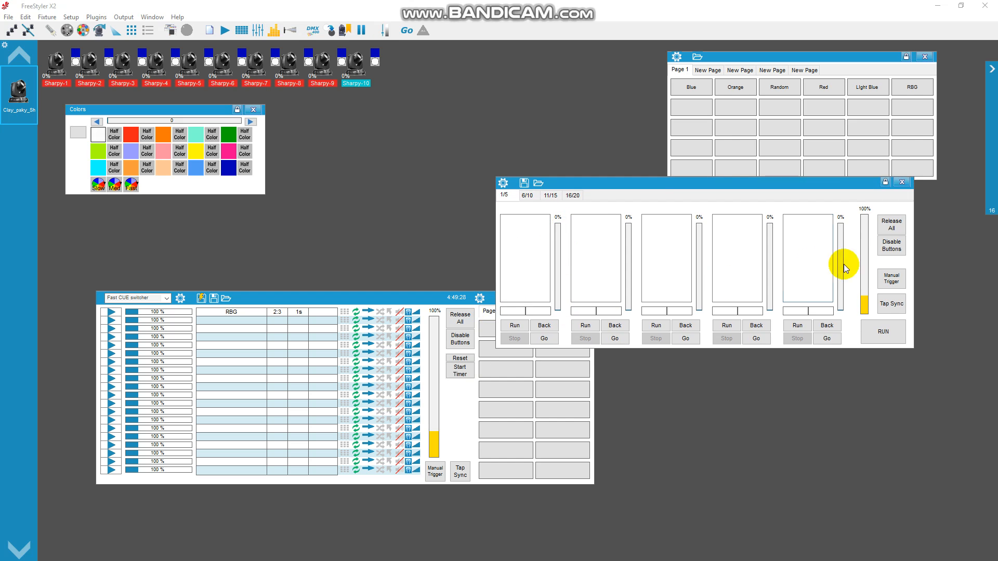
- Close the fader and cue windows and move the sequence buttons window closer to the Colors window
click(902, 182)
click(585, 298)
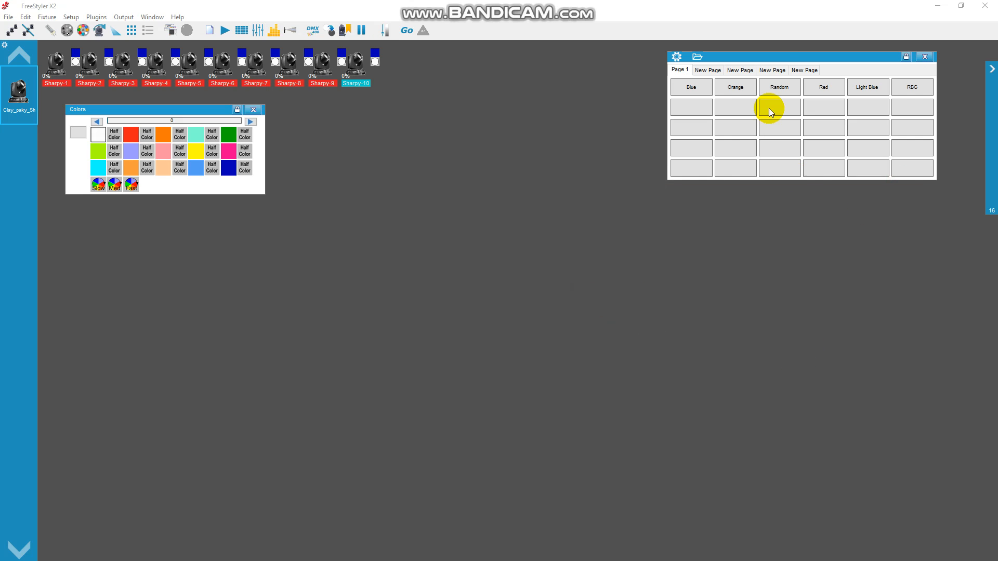
drag(773, 61, 624, 123)
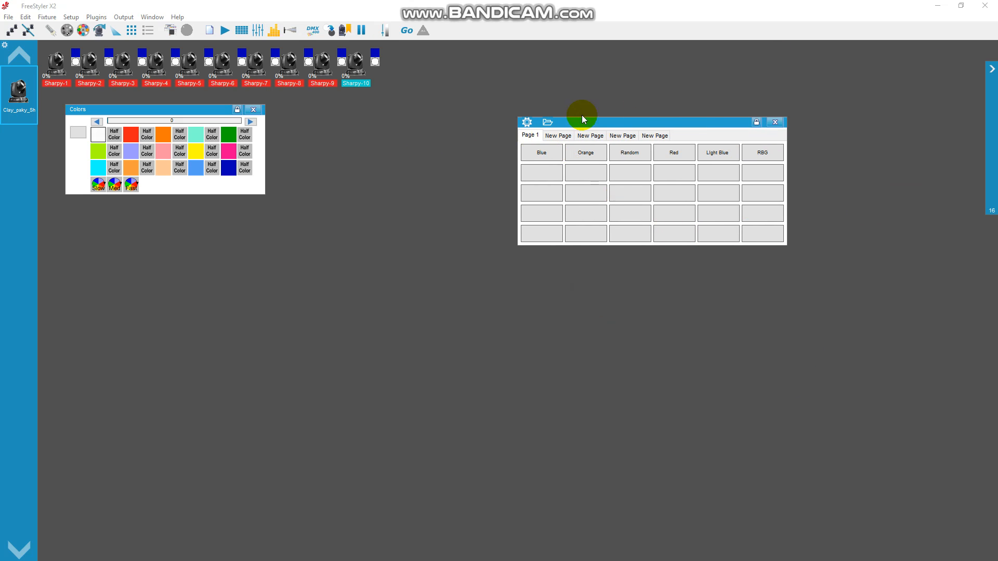